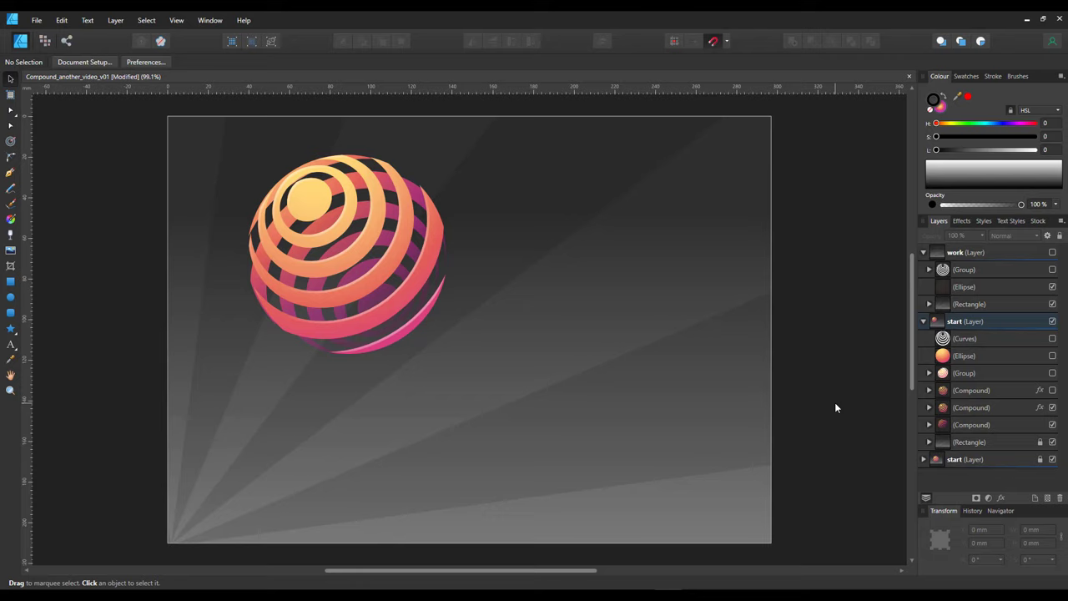
Place the darker striped compound beside the front striped sphere and show the hidden small striped compound.
left_click(1017, 428)
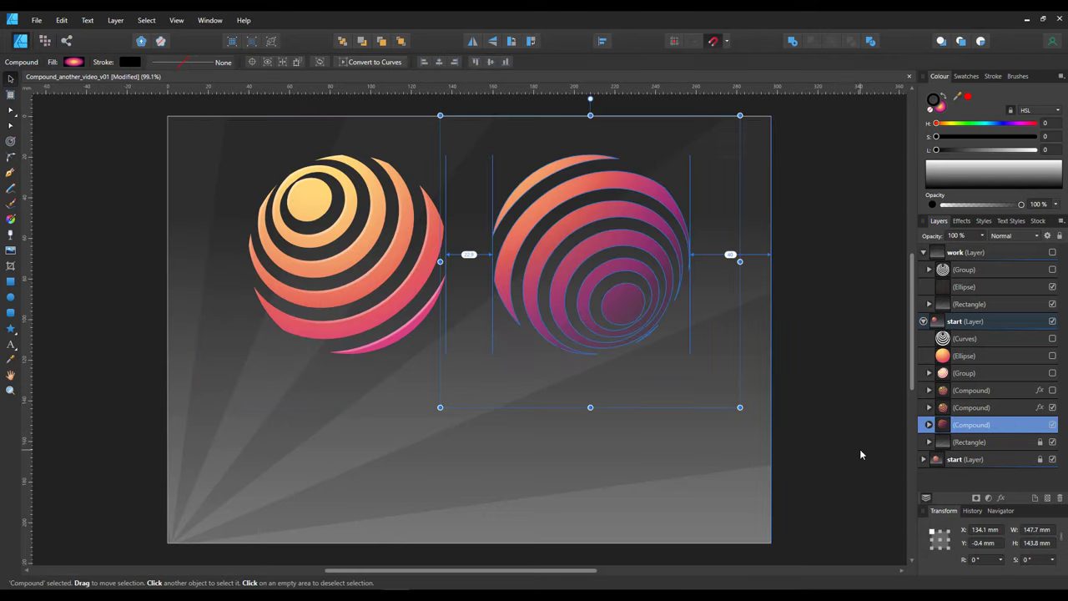
left_click(859, 452)
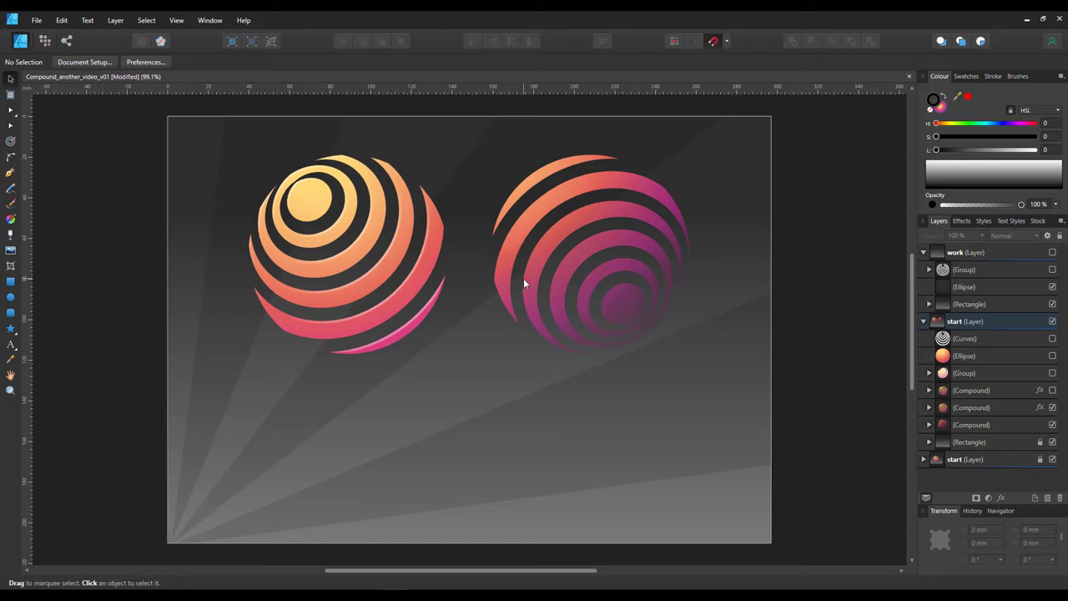
left_click(1013, 387)
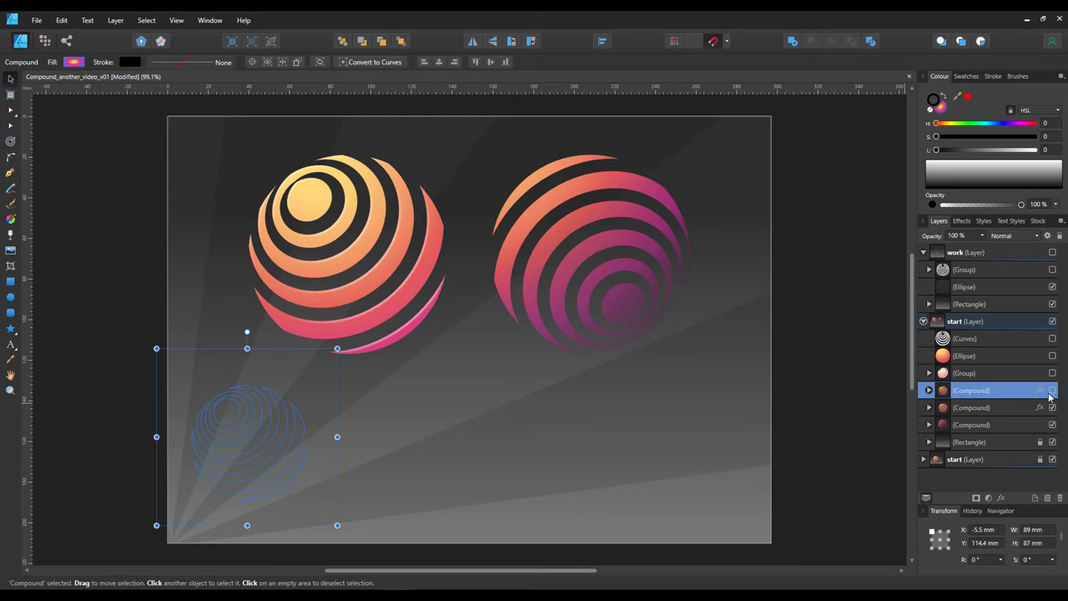
left_click(1051, 390)
left_click(881, 406)
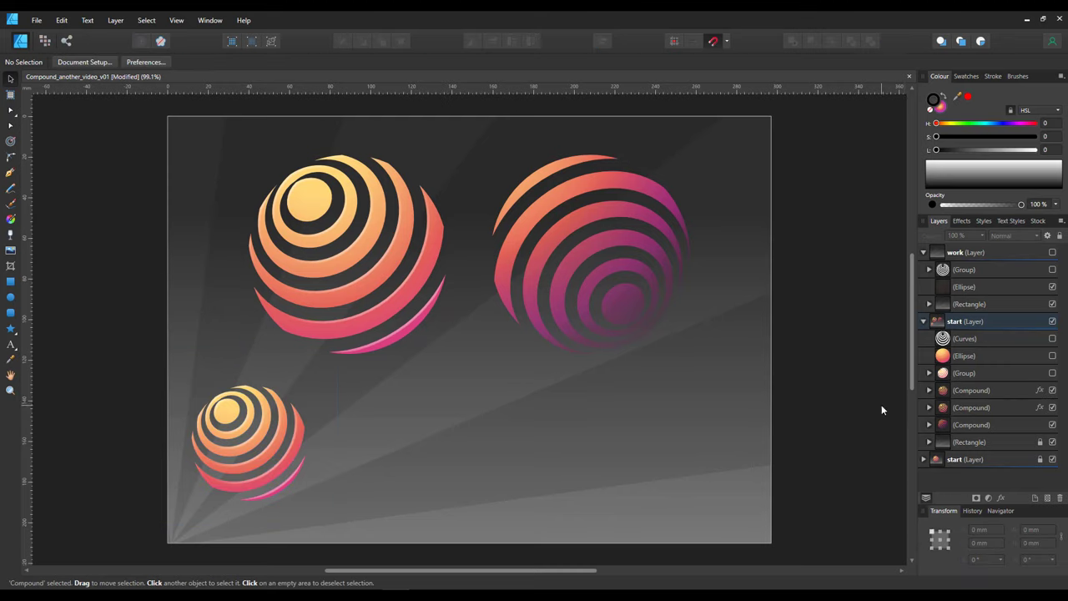
Show the hidden group, ellipse and curves of the start layer, toggling the group's curves off and on to examine its parts.
left_click(1052, 372)
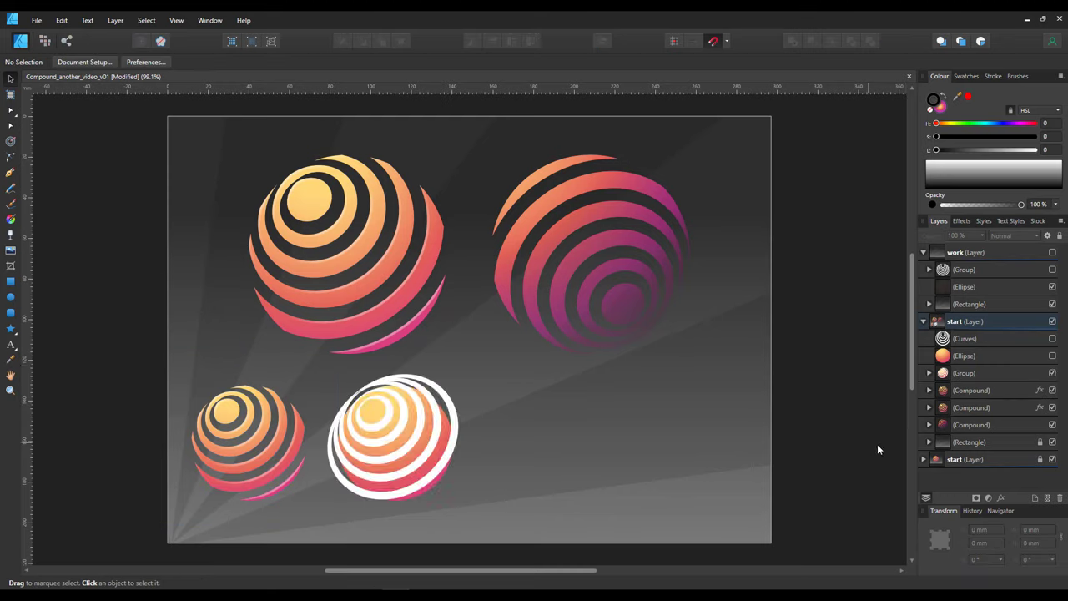
left_click(928, 373)
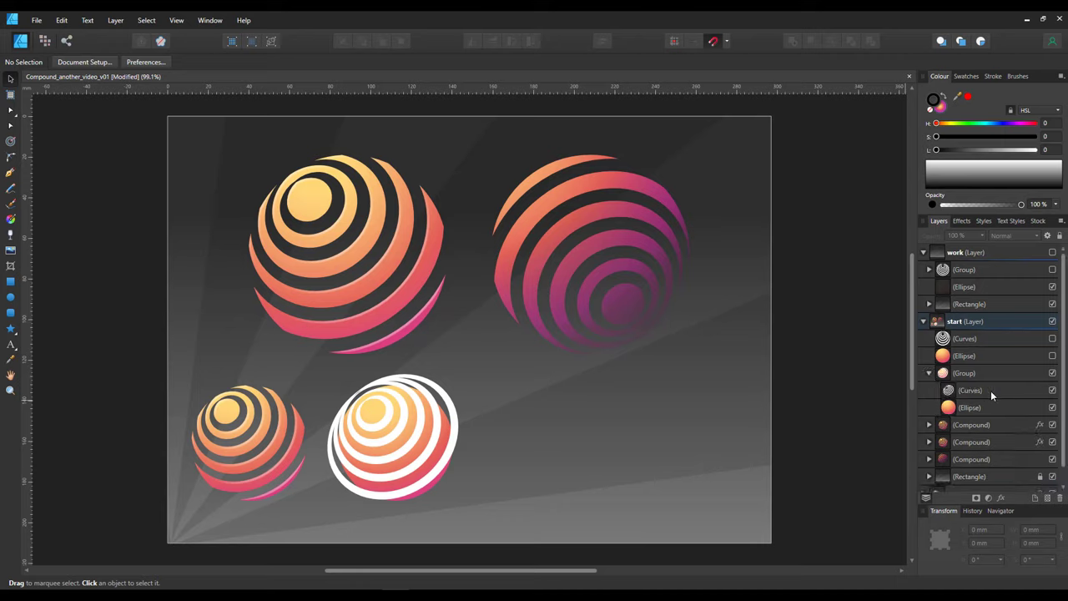
left_click(1052, 391)
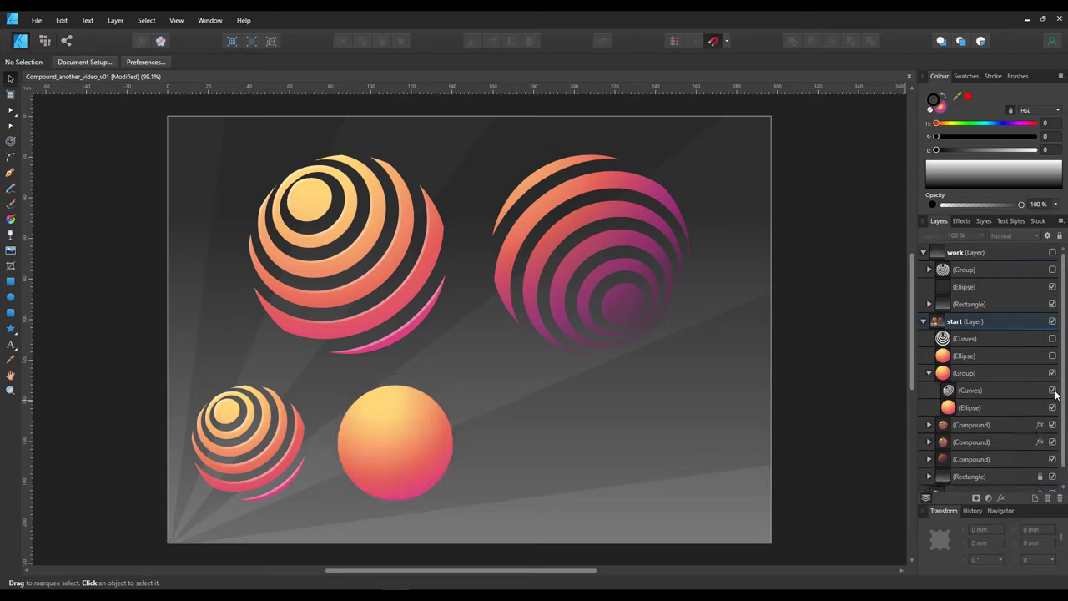
left_click(1052, 390)
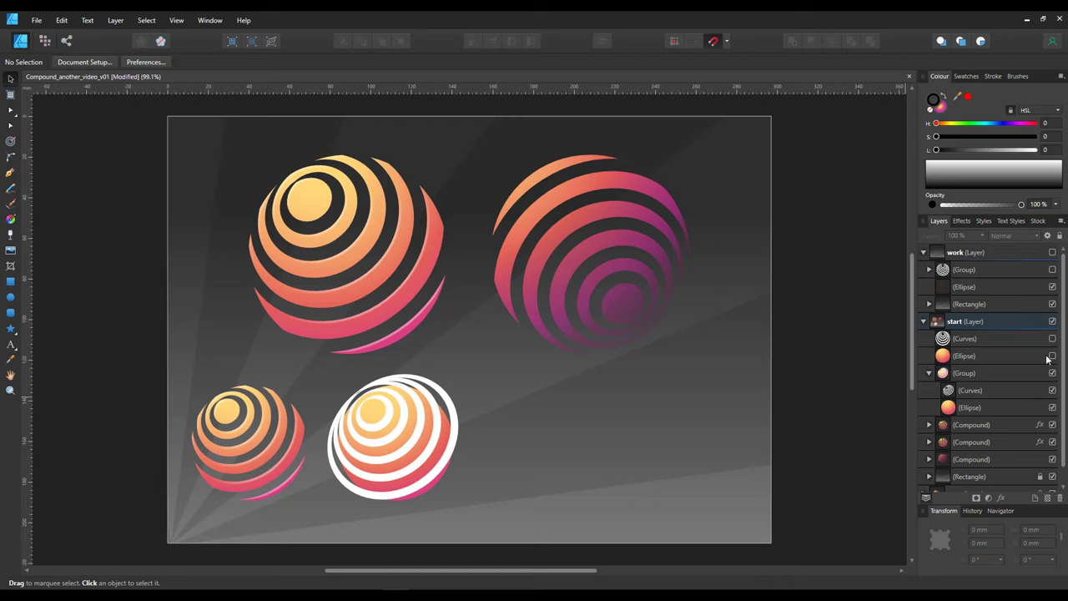
left_click(1052, 356)
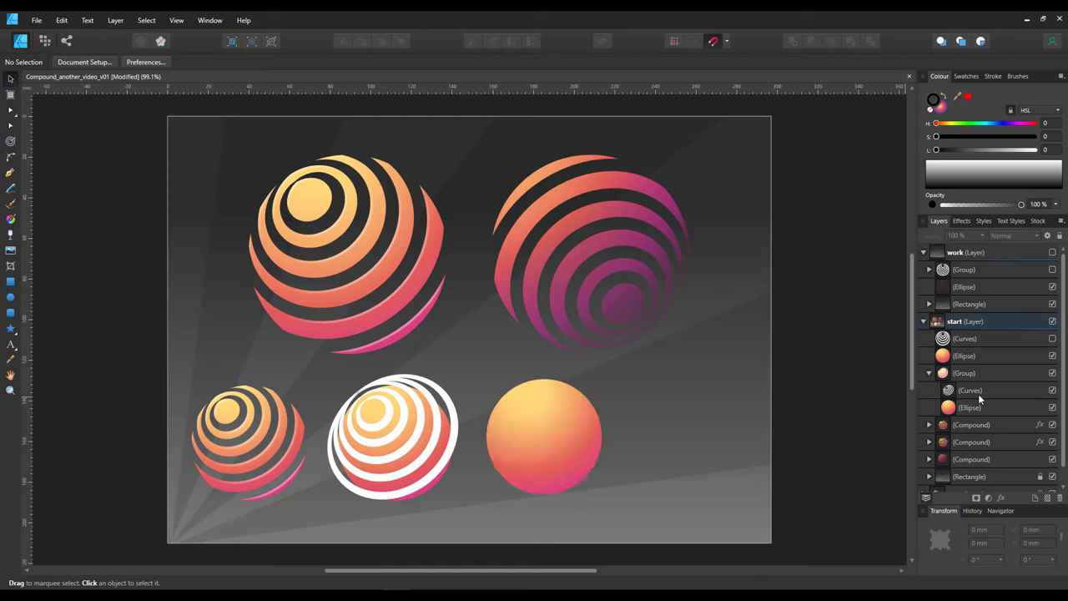
left_click(1052, 339)
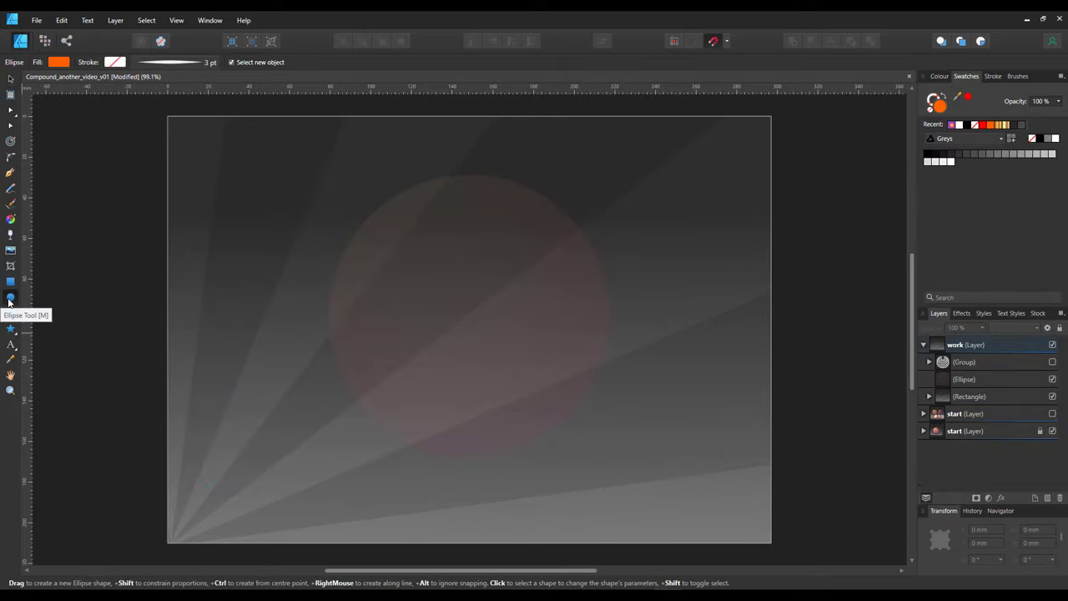
Draw an orange circle about 143 mm across on the work layer and centre it on the page.
left_click_drag(357, 191, 646, 445)
key("v")
left_click_drag(546, 317, 512, 305)
Apply a diagonal linear gradient across the circle from orange at the upper left to dark red (HSL 360, 100, 30).
left_click(10, 219)
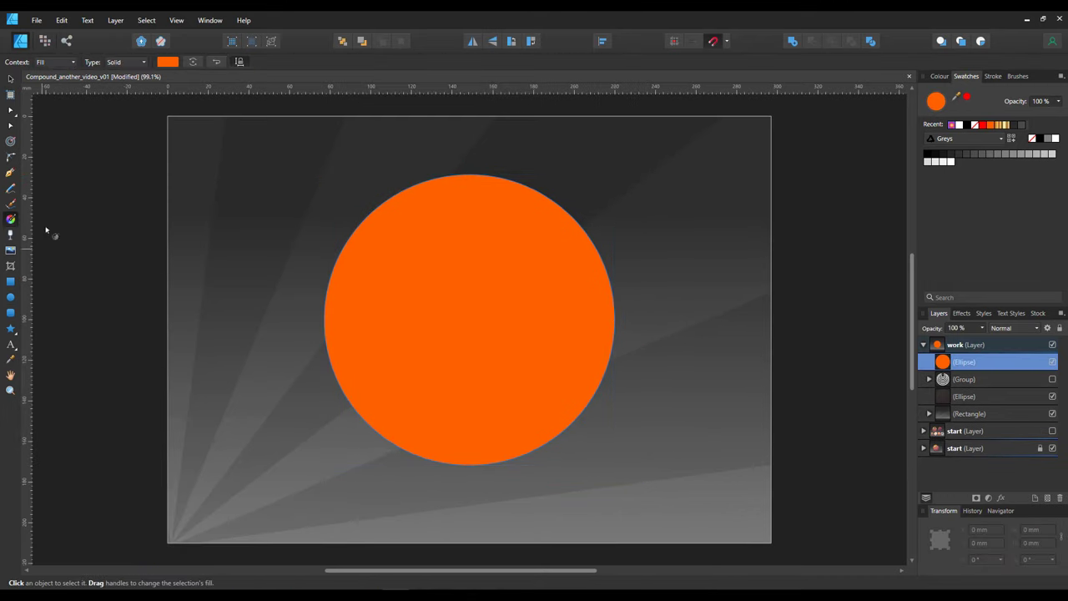
left_click_drag(411, 206, 546, 418)
left_click_drag(942, 124, 934, 123)
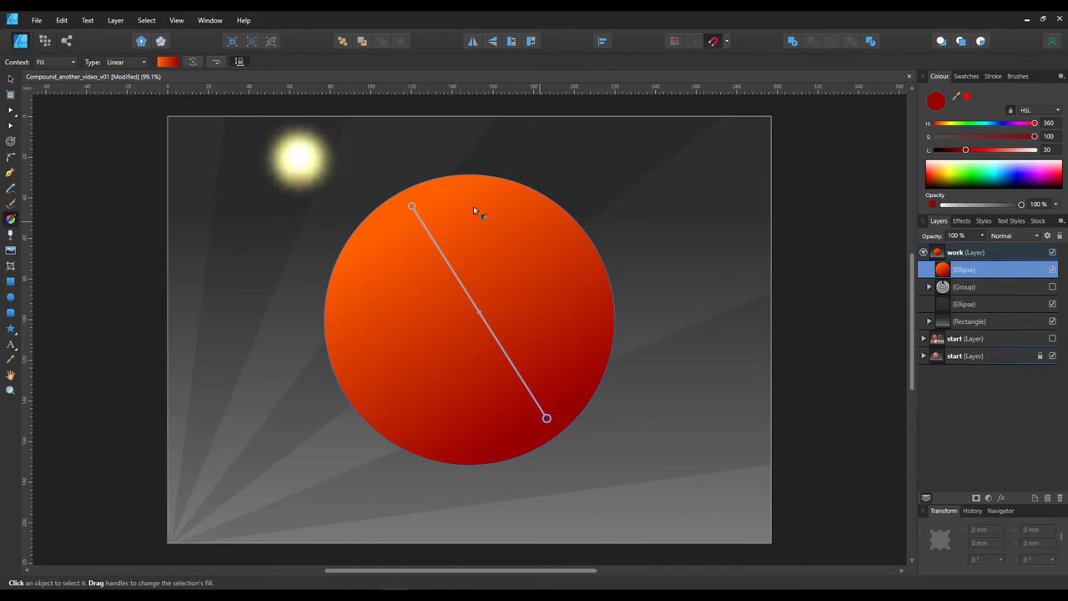
Add an orange stop midway along the gradient and set its start stop to yellow-orange, HSL 37, 100, 58.
left_click(411, 206)
left_click_drag(456, 275, 482, 317)
left_click(411, 206)
left_click(946, 170)
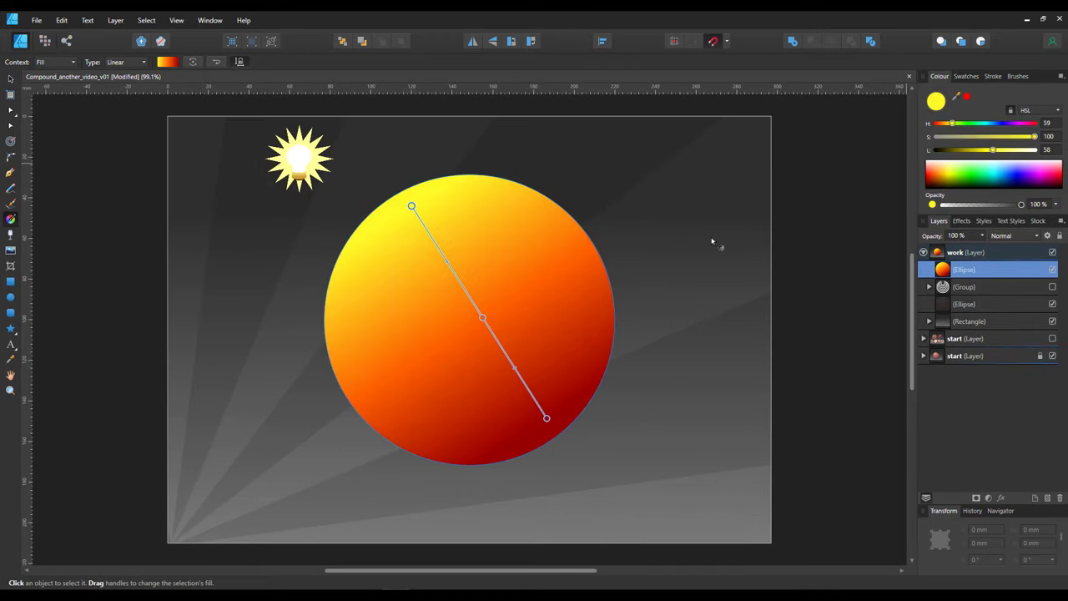
left_click_drag(411, 206, 412, 222)
left_click_drag(949, 125, 946, 126)
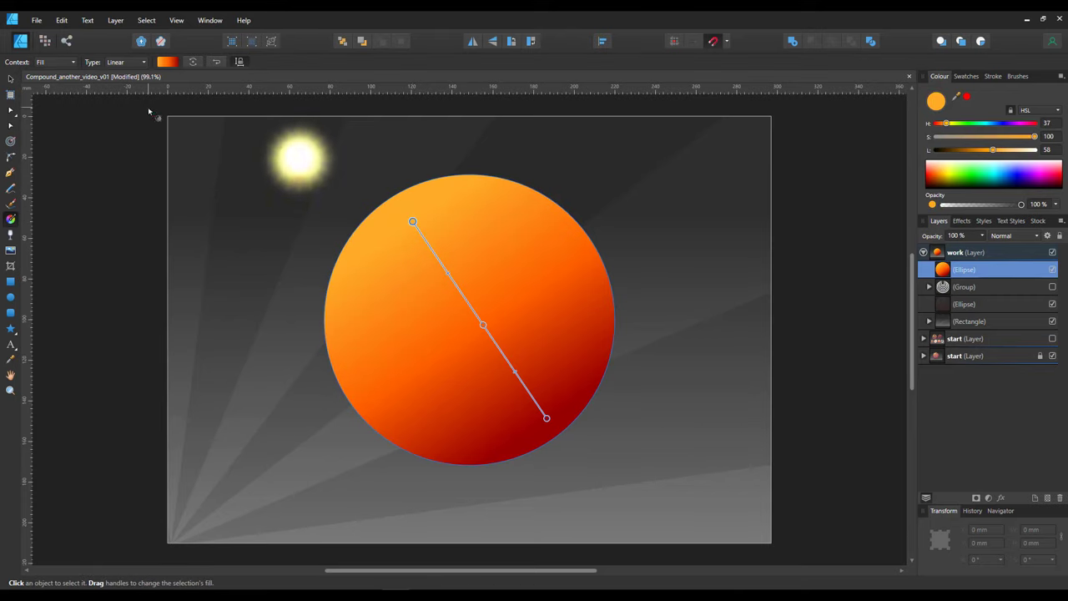
Change the circle's gradient to radial, add a stop near its centre and set the highlight stop's lightness to 86.
left_click(122, 67)
left_click(122, 129)
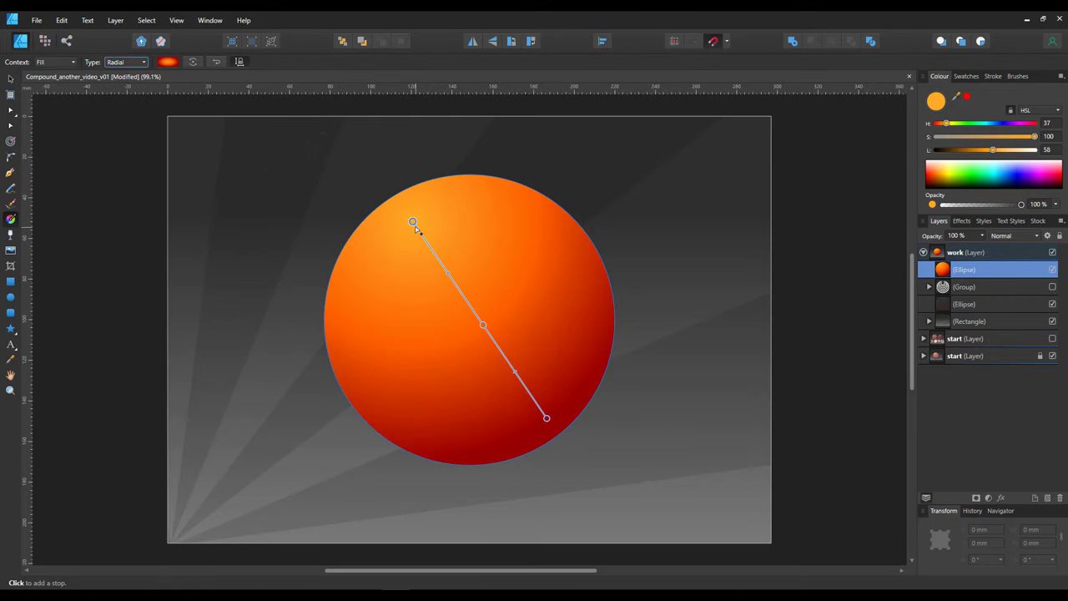
left_click(436, 256)
left_click_drag(990, 151, 1019, 152)
Add shadow stops near the outer end of the radial gradient and darken them to a deep red.
left_click(536, 405)
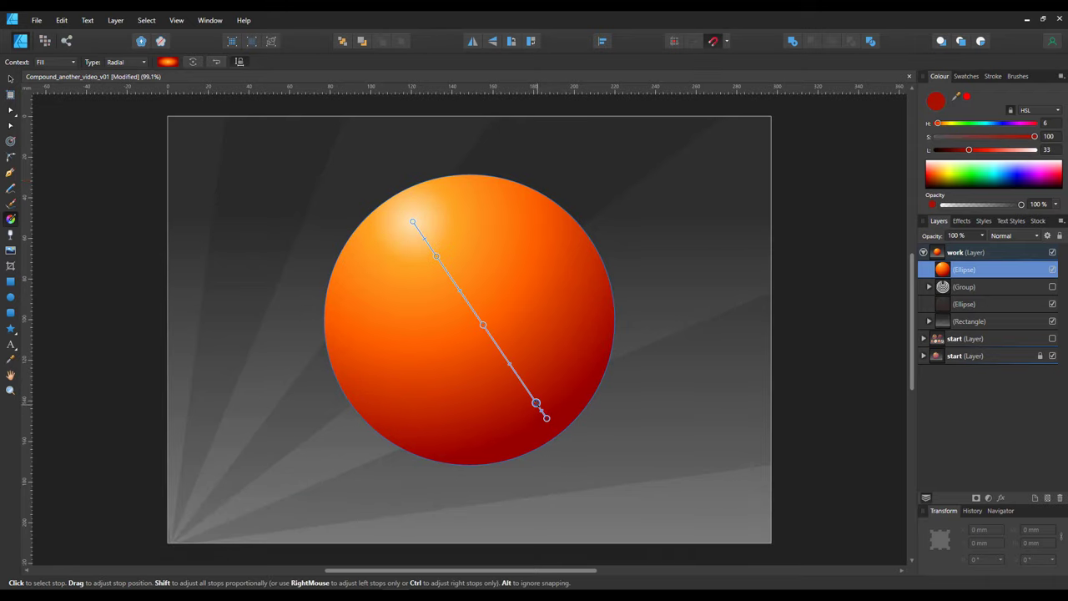
left_click_drag(535, 403, 519, 378)
left_click(536, 402)
left_click(944, 124)
left_click_drag(975, 151, 922, 108)
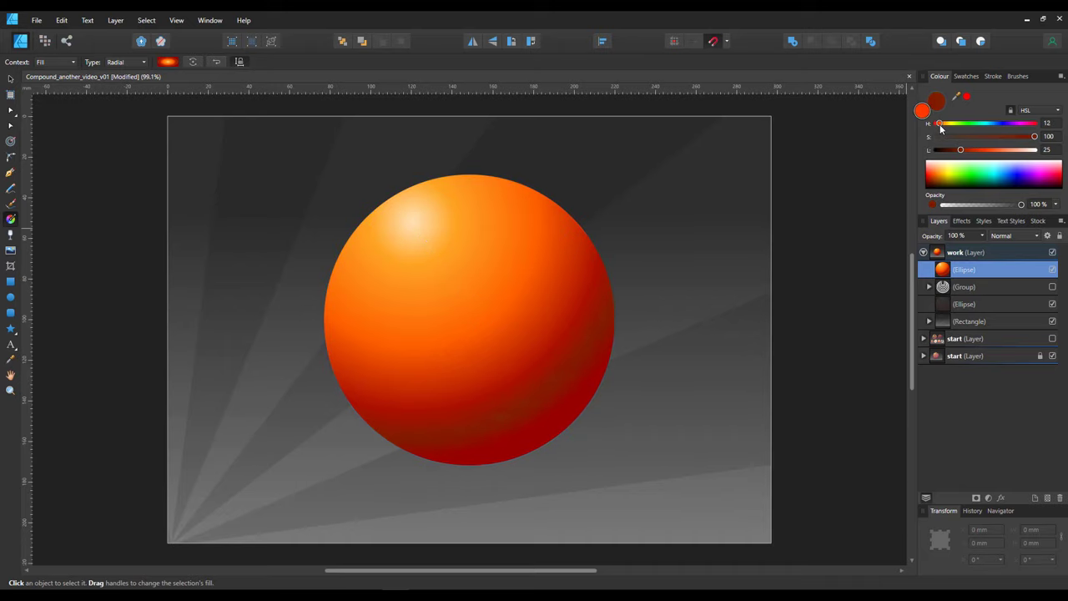
left_click_drag(961, 151, 959, 150)
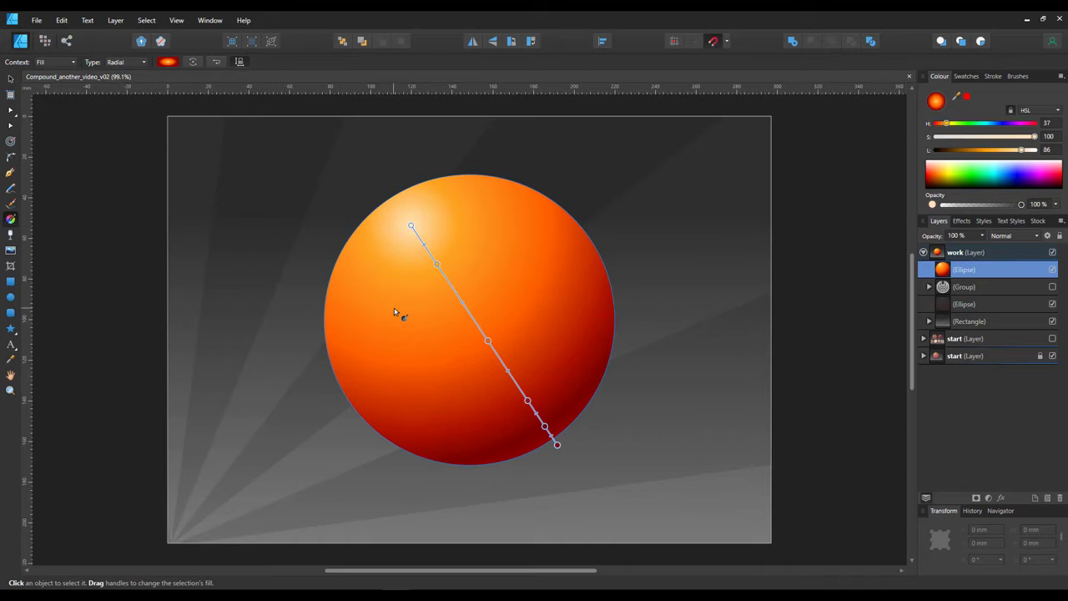
Duplicate the circle, shrink the copy about its centre to 41.5 mm and turn it into a white outline without fill.
key("ctrl+j")
key("v")
left_click_drag(324, 463, 427, 361)
left_click_drag(1021, 151, 1038, 150)
left_click(943, 97)
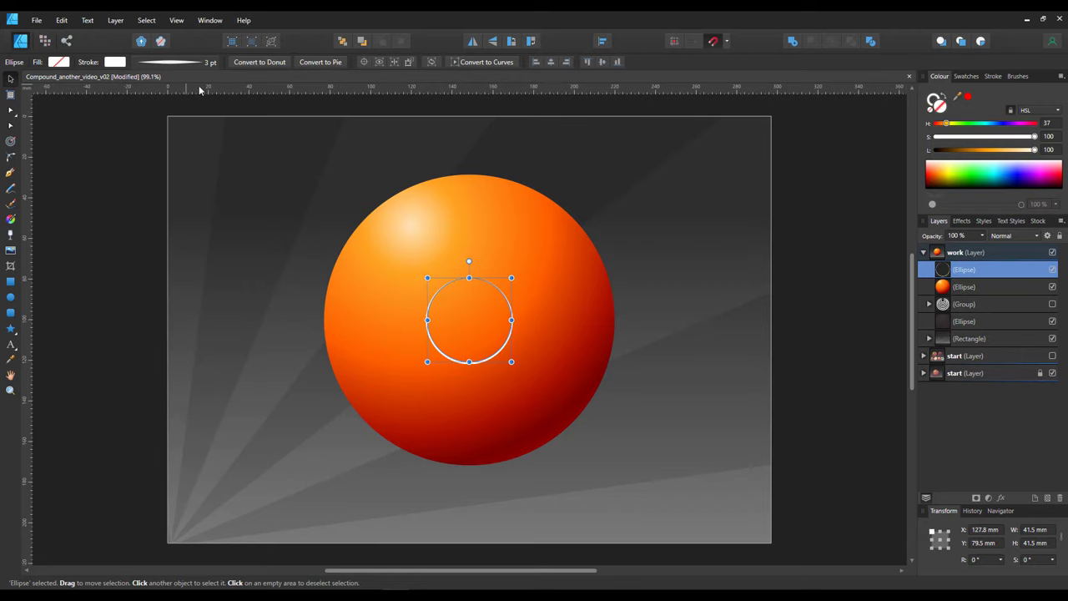
Reset the small ring's stroke pressure profile and reshape it with a raised midpoint and lowered ends.
left_click(155, 63)
left_click(208, 237)
left_click(215, 343)
left_click_drag(225, 249, 226, 284)
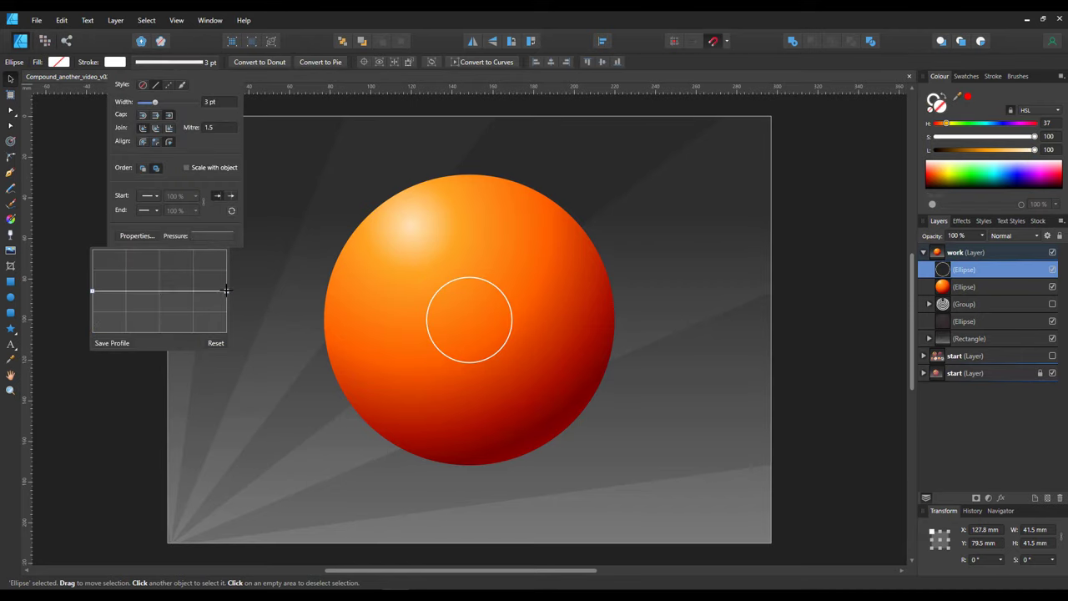
left_click(160, 285)
left_click_drag(159, 284, 159, 249)
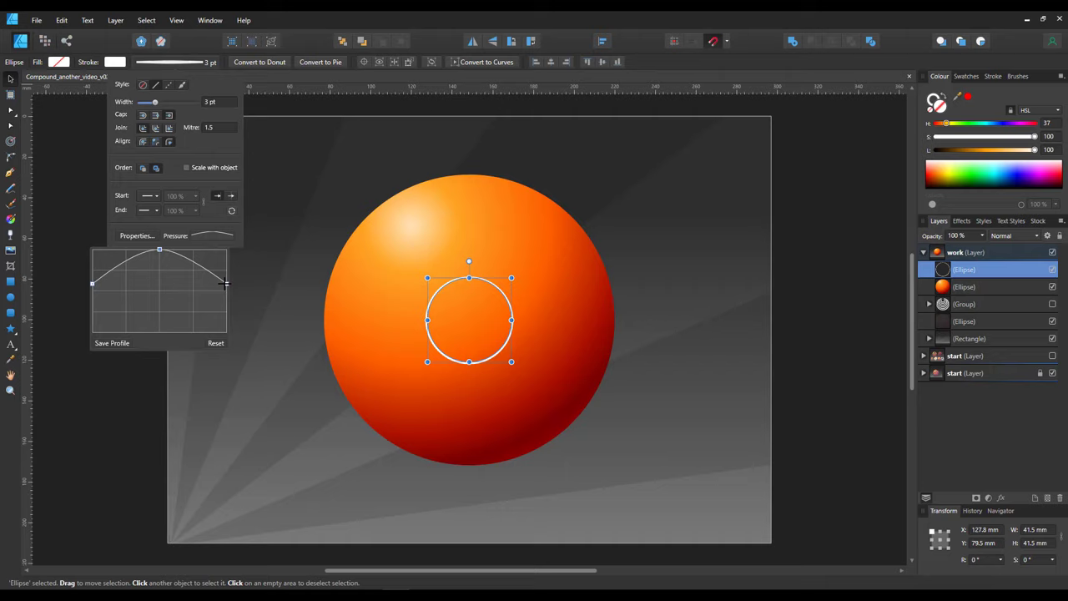
left_click_drag(226, 284, 226, 302)
Set the ring's stroke width to 25 pt and try the alignment options, keeping the stroke aligned outside.
left_click(206, 110)
type("25")
key("Return")
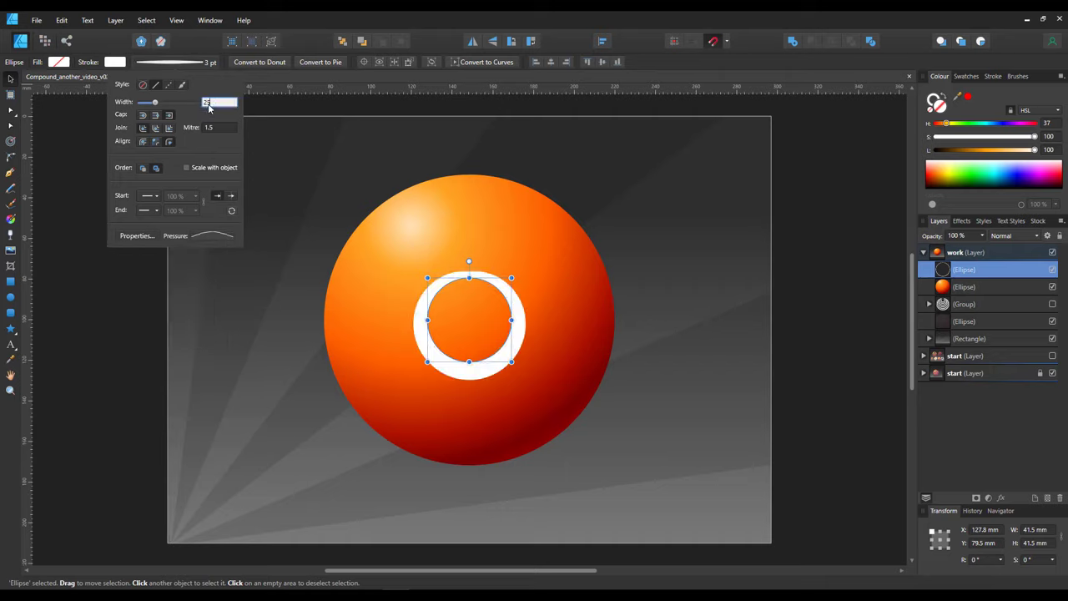
left_click(143, 142)
left_click(155, 142)
left_click(169, 142)
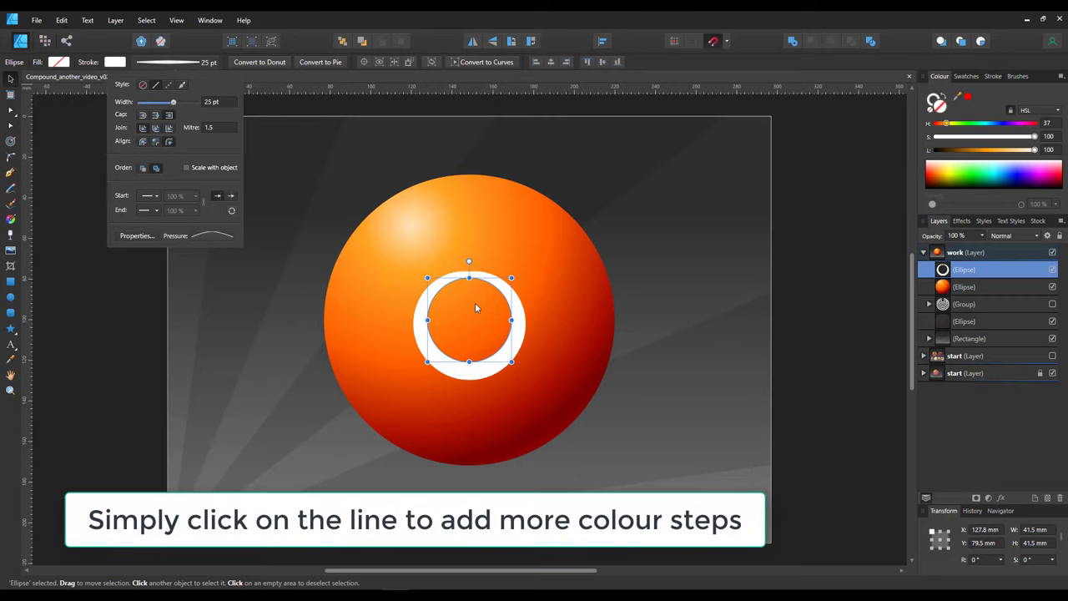
Duplicate and enlarge the white ring to make a second ring and a third about 94 mm across.
key("ctrl+j")
key("b")
key("v")
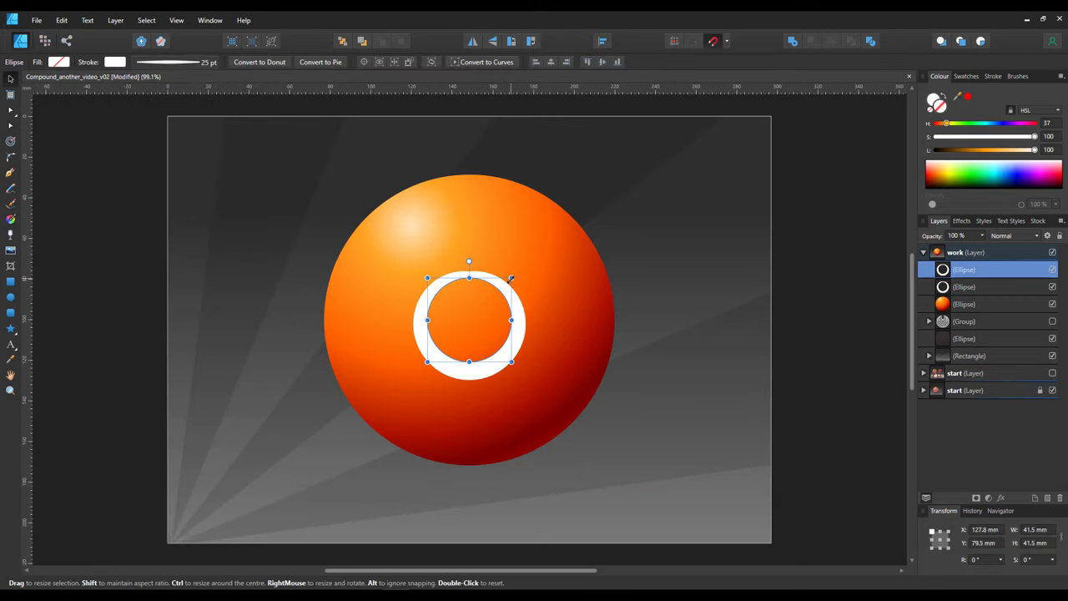
left_click_drag(525, 272, 565, 233)
key("ctrl+j")
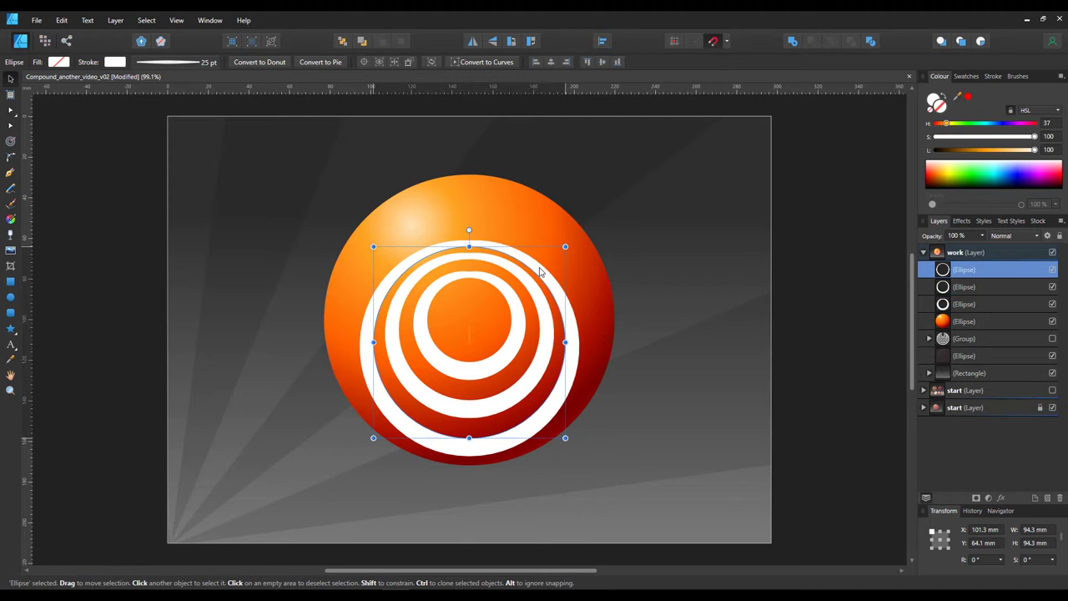
Add a fourth ring about 128 mm wide and 119 mm high, and a fifth about 151 mm wide and 141 mm high.
key("ctrl+j")
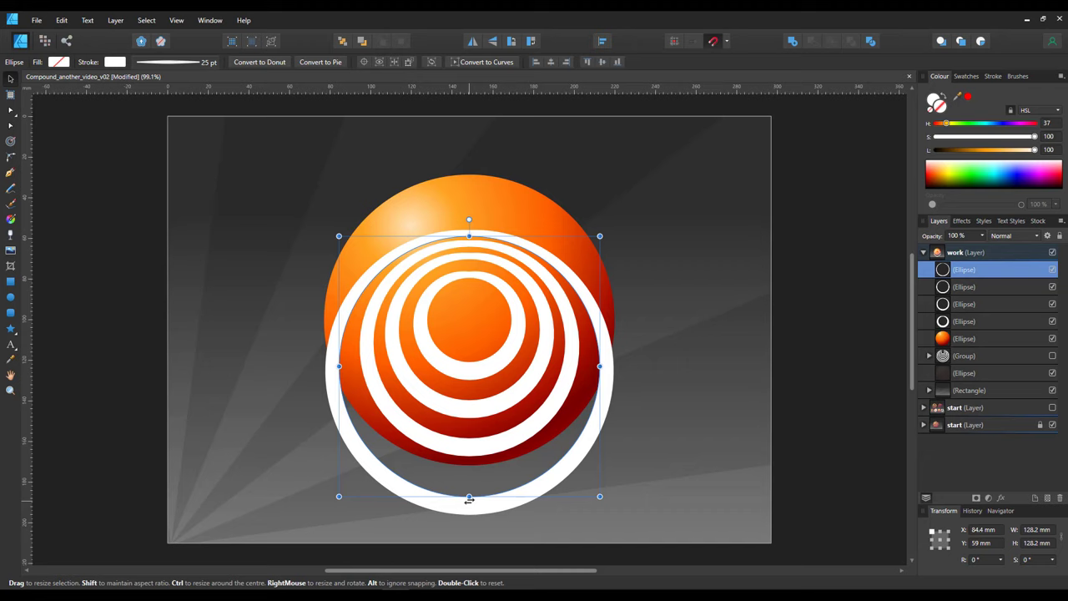
left_click_drag(469, 489, 468, 475)
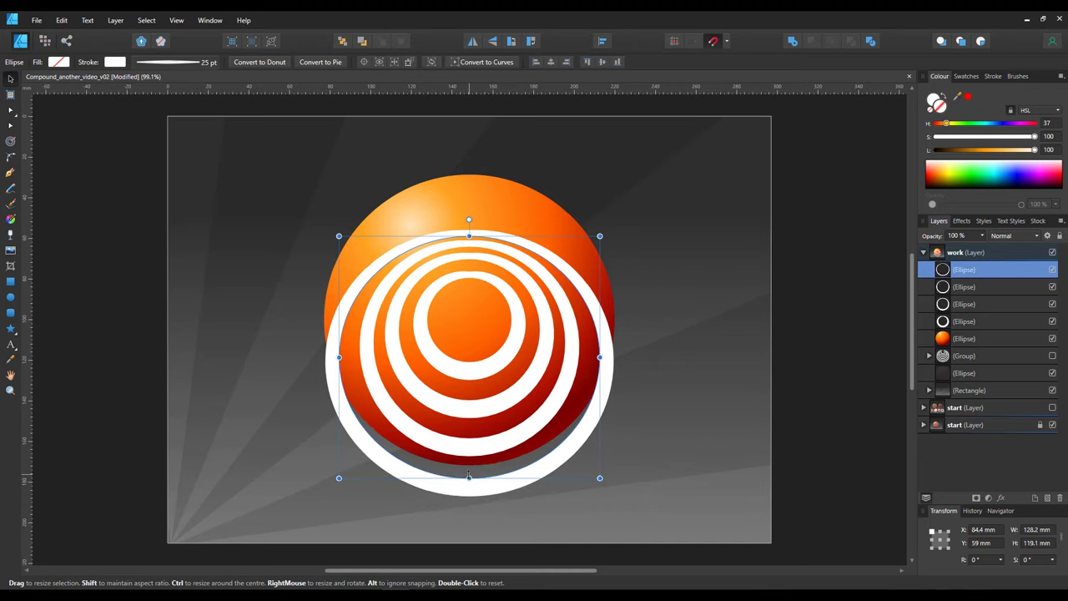
key("ctrl+j")
left_click_drag(646, 375, 623, 397)
left_click_drag(468, 222, 469, 230)
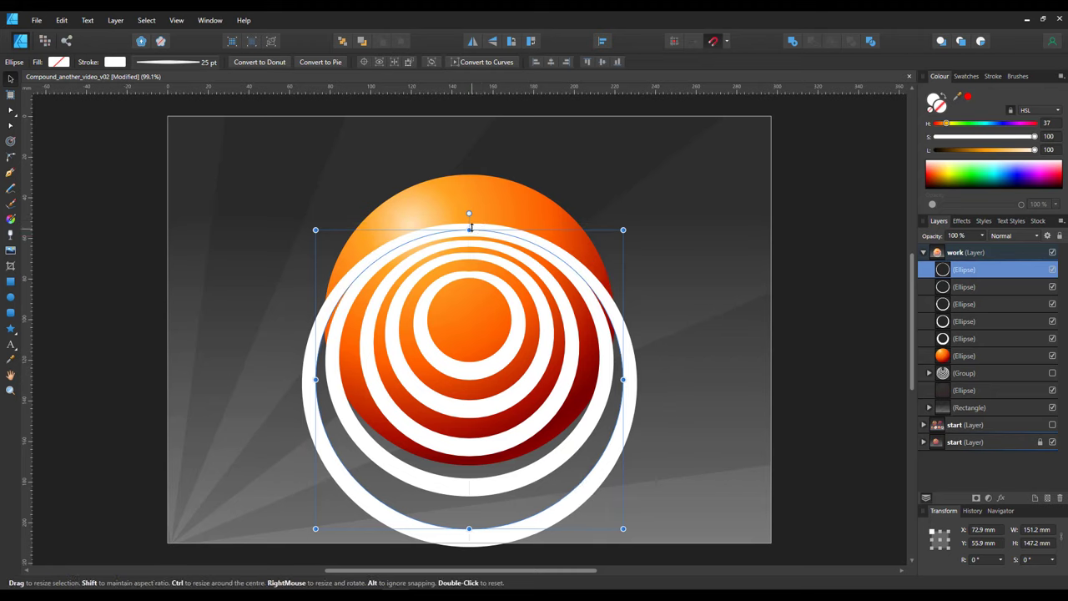
left_click_drag(469, 529, 469, 516)
Select the two outermost rings together and lower their top edge to a combined height of 137.7 mm.
left_click(472, 483, "shift")
left_click(471, 479, "shift")
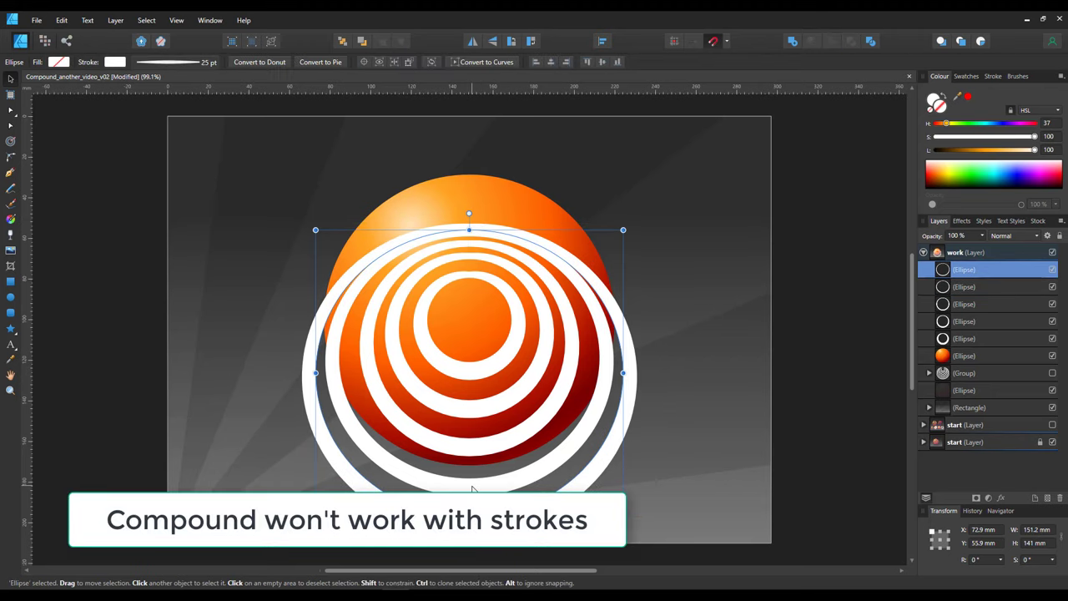
left_click(984, 291, "shift")
left_click_drag(470, 230, 469, 236)
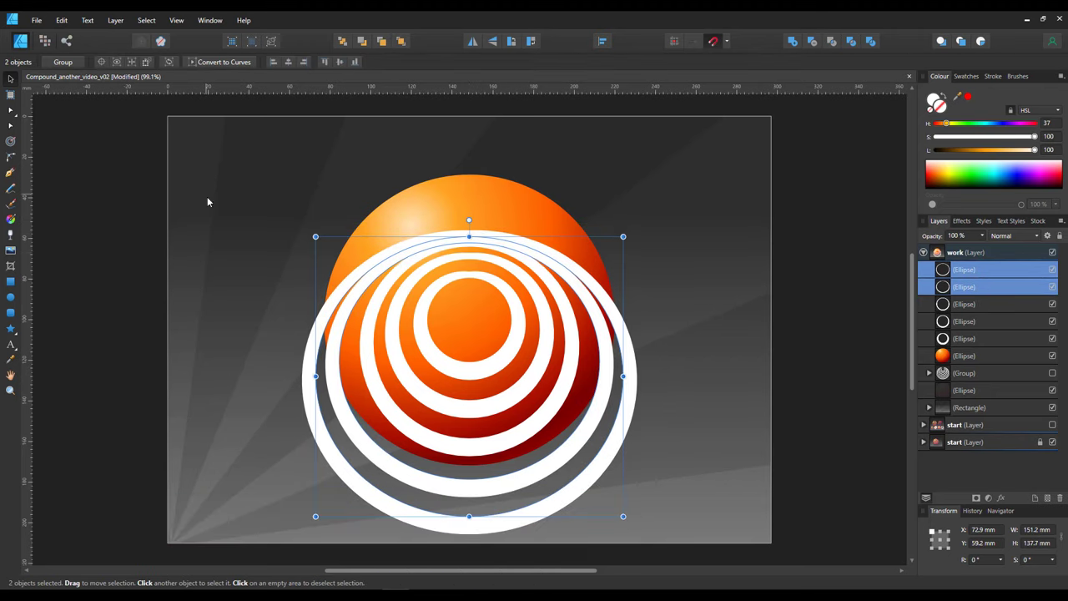
Select all five white rings, move them off the left side of the sphere and duplicate them.
left_click_drag(103, 200, 674, 509)
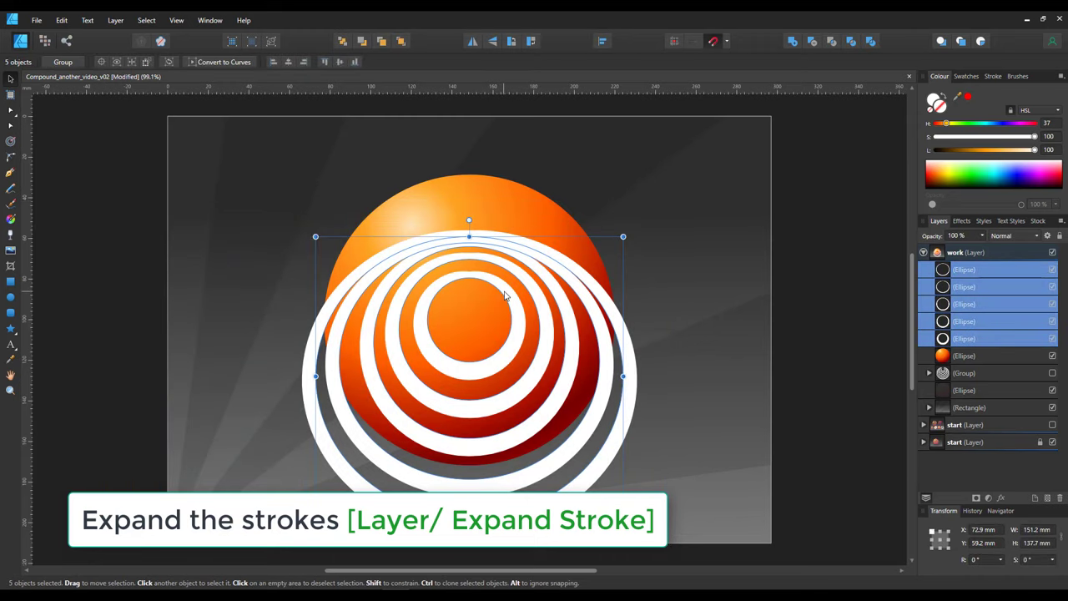
left_click_drag(503, 295, 150, 294)
key("ctrl+j")
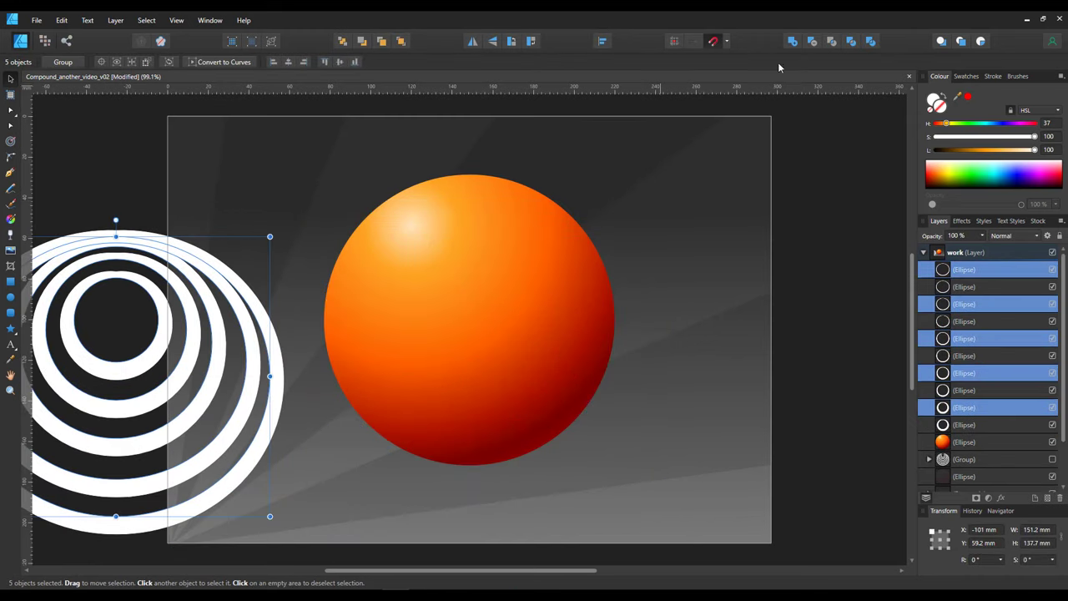
Expand the strokes of the duplicated rings, merge them with Add and place the combined shape over the sphere.
left_click(116, 20)
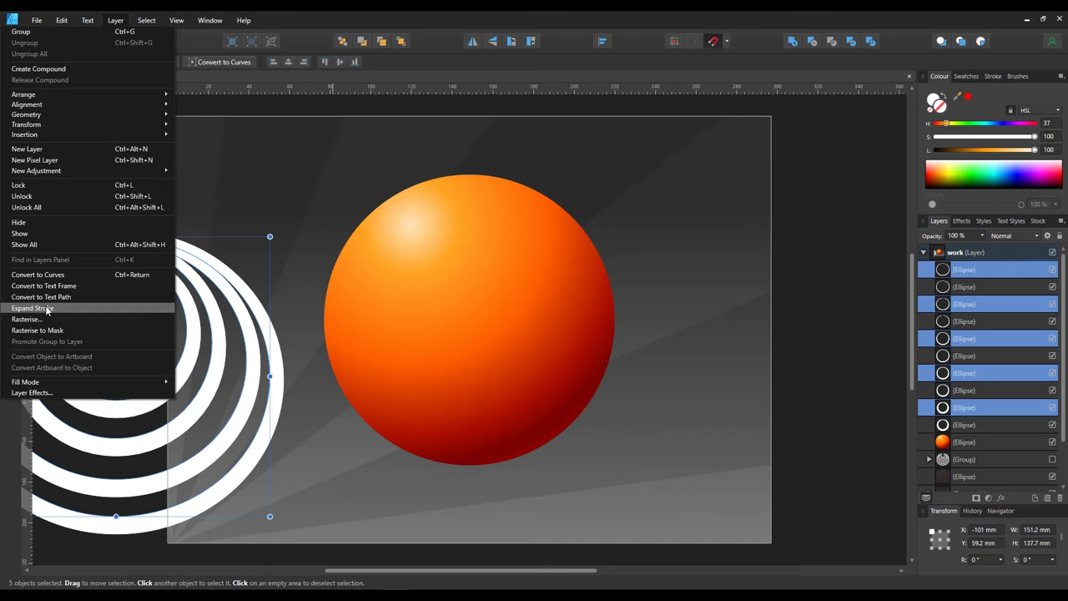
left_click(47, 310)
left_click(797, 42)
mouse_move(140, 242)
left_mouse_down()
mouse_move(525, 185)
mouse_move(493, 195)
mouse_move(492, 171)
left_mouse_up()
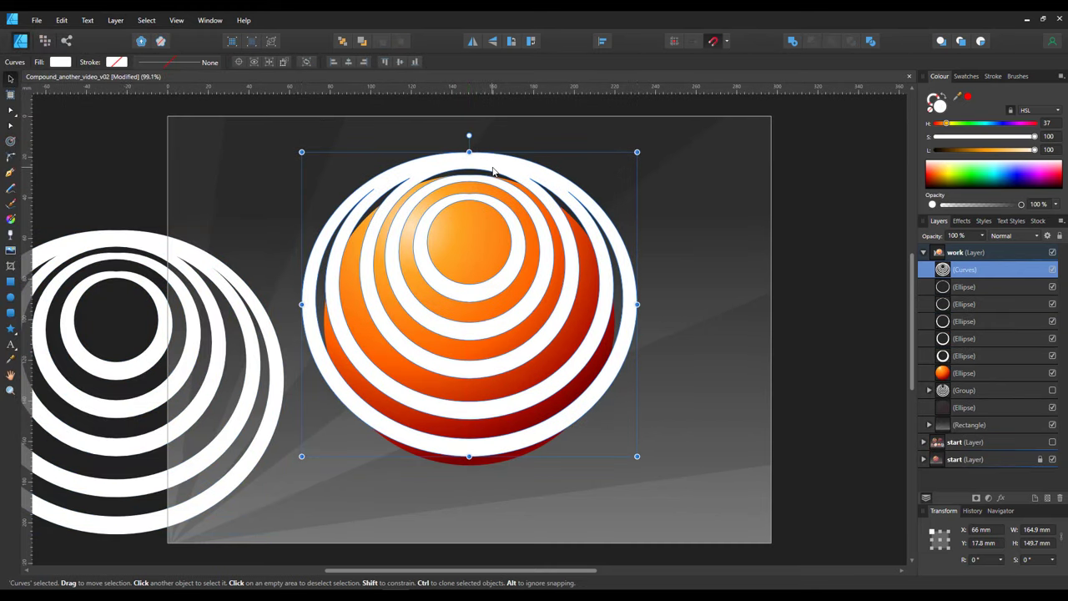
Combine the gradient circle and the merged ring curves into a compound, with the ring curves set to Subtract.
left_click(968, 373)
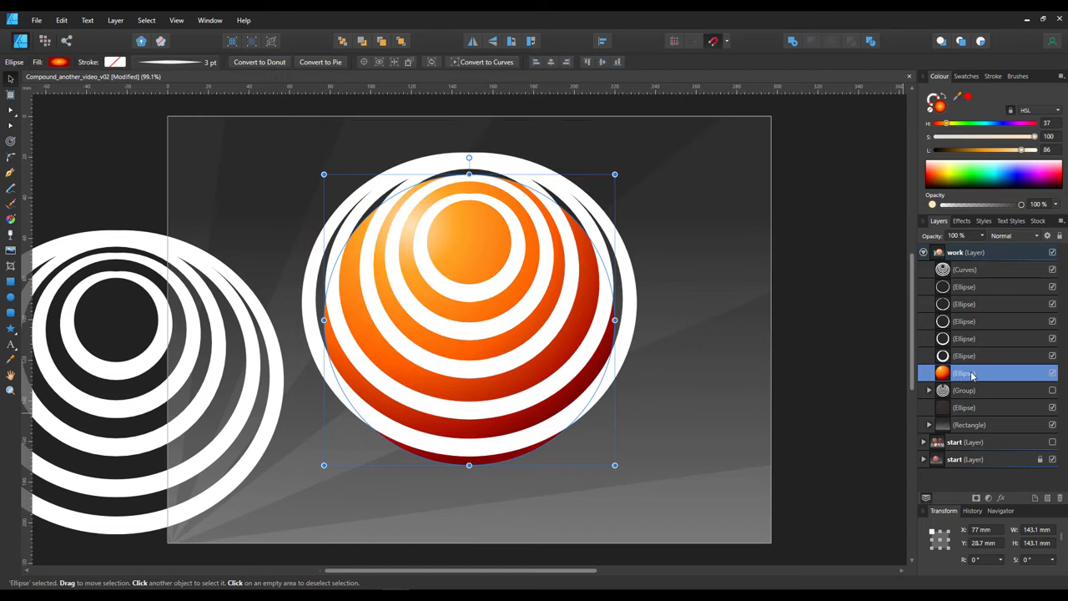
left_click(963, 270, "ctrl")
left_click(115, 20)
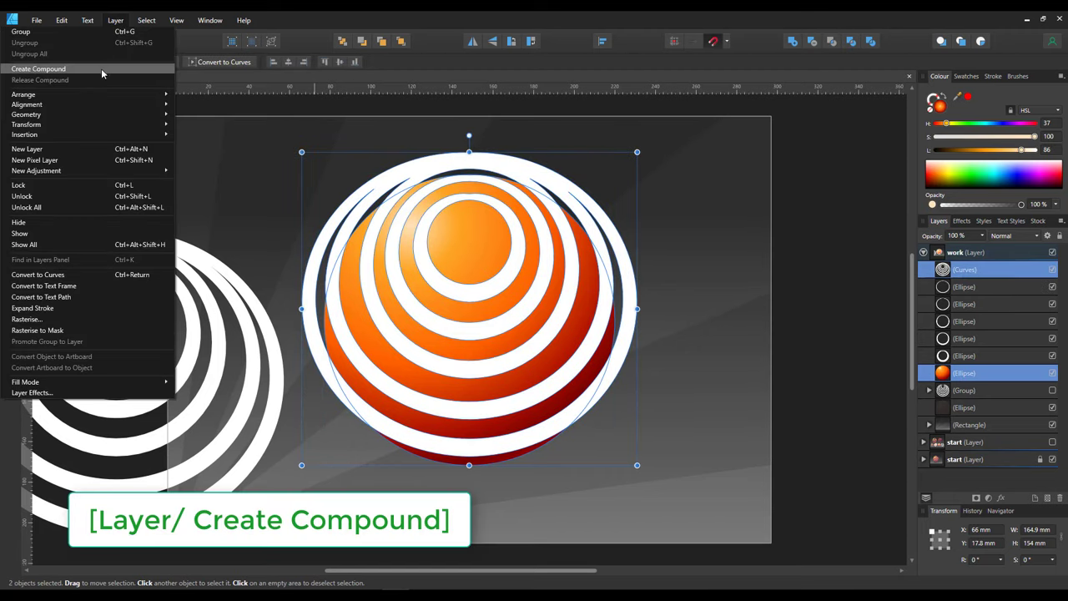
left_click(103, 72)
left_click(929, 356)
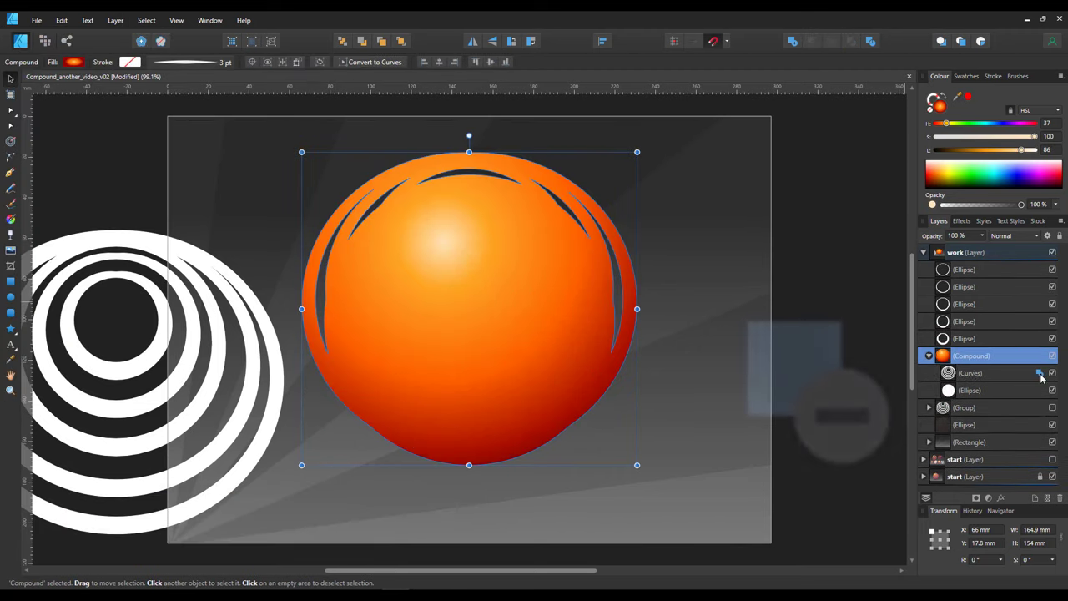
left_click(1041, 374)
left_click(1019, 424)
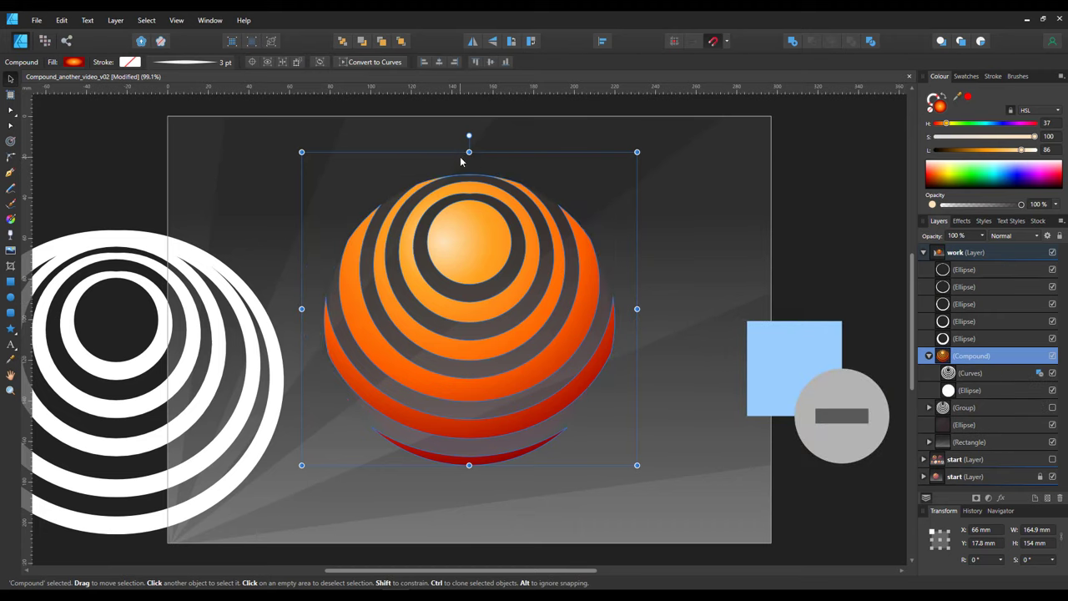
Rotate the ring curves inside the compound counterclockwise so the stripes tilt toward the sphere's upper left.
left_click(961, 390)
left_click(966, 374)
left_click_drag(469, 152, 368, 188)
left_click(748, 325)
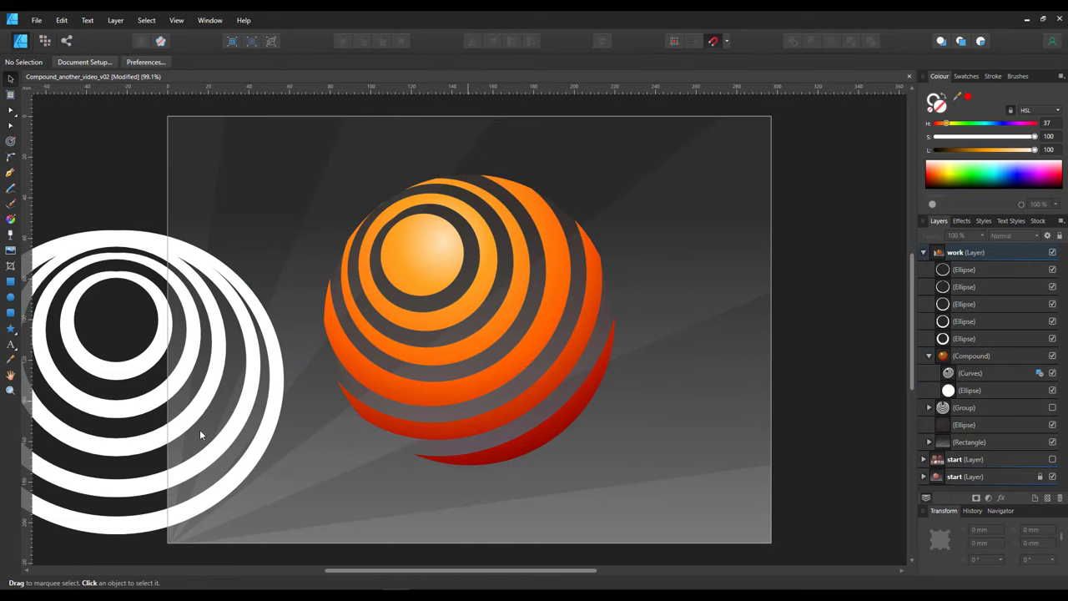
Group the five leftover white ring ellipses and hide the group.
left_click(993, 338)
left_click(963, 273, "shift")
key("ctrl+g")
left_click(1052, 269)
left_click(803, 362)
Duplicate the striped compound and flip the lower copy horizontally and vertically to form the sphere's back side.
left_click(963, 274)
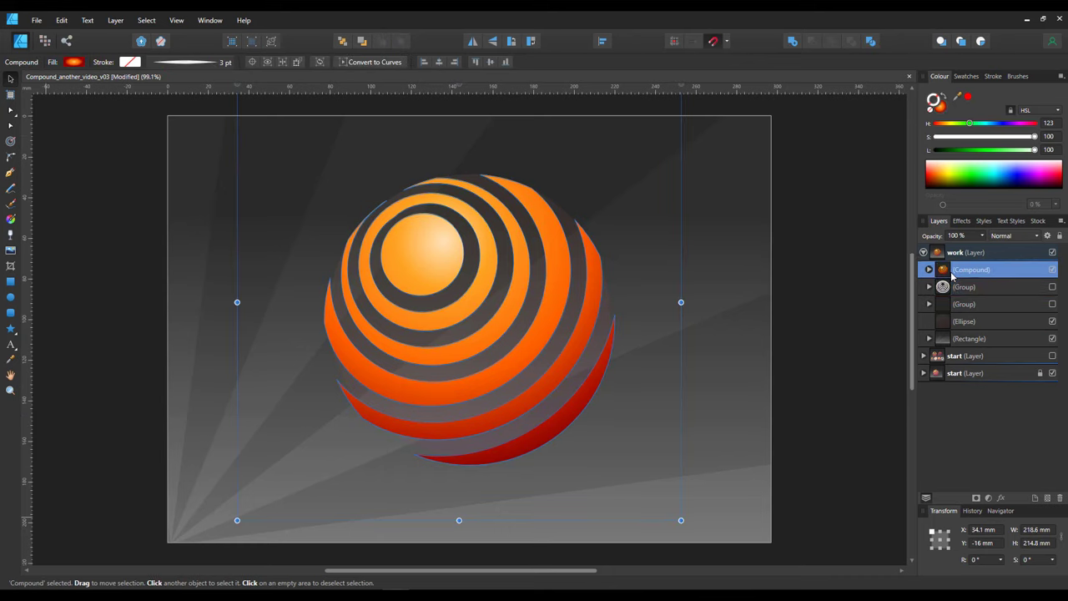
key("ctrl+j")
left_click(957, 287)
left_click(472, 41)
left_click(492, 41)
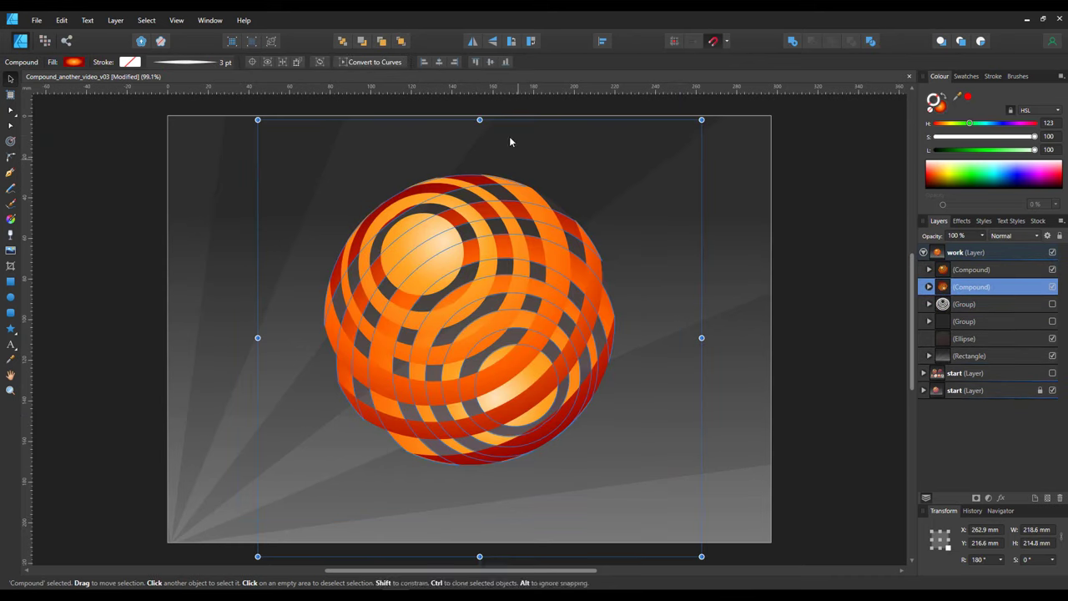
Reposition the back compound's radial gradient and its colour stops up and to the left so its stripes turn dark red.
left_click(11, 221)
left_click_drag(498, 401, 546, 436)
left_click_drag(351, 181, 324, 150)
left_click_drag(503, 374, 467, 329)
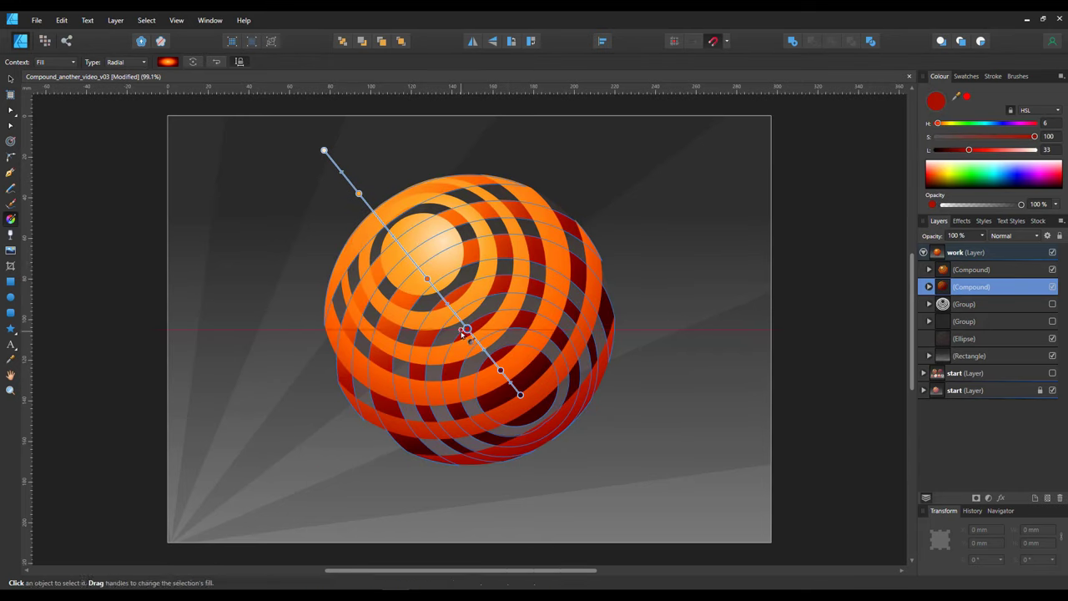
left_click_drag(427, 279, 359, 193)
left_click_drag(467, 328, 413, 260)
Shift the front compound's radial gradient start toward the sphere's upper-left edge and its end nearer the lower-right edge.
left_click(438, 242)
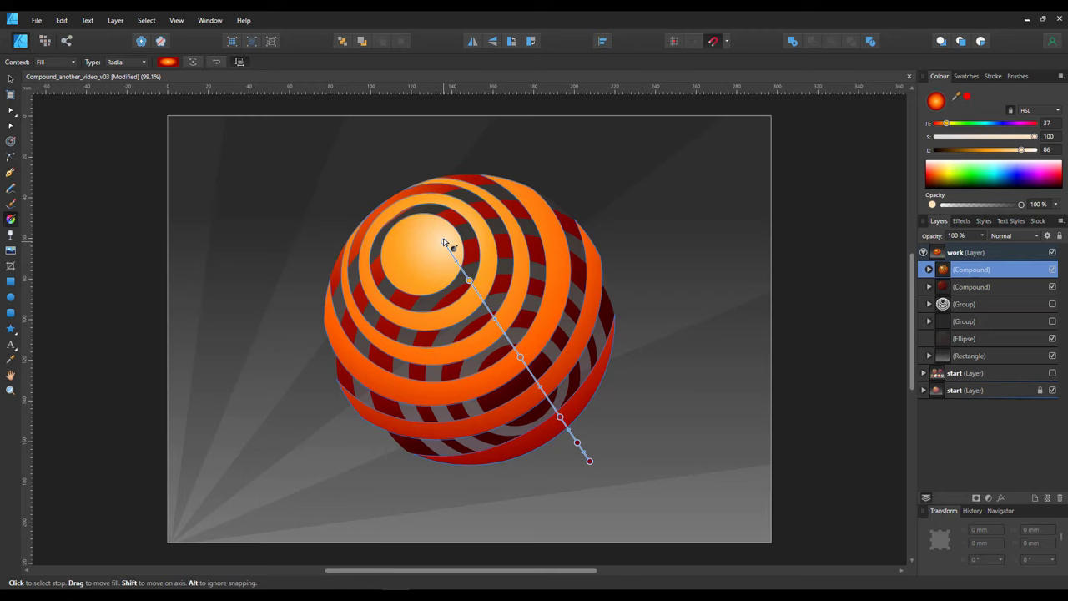
mouse_move(402, 220)
left_mouse_down()
mouse_move(549, 438)
mouse_move(389, 218)
left_mouse_up()
left_click_drag(534, 437, 554, 432)
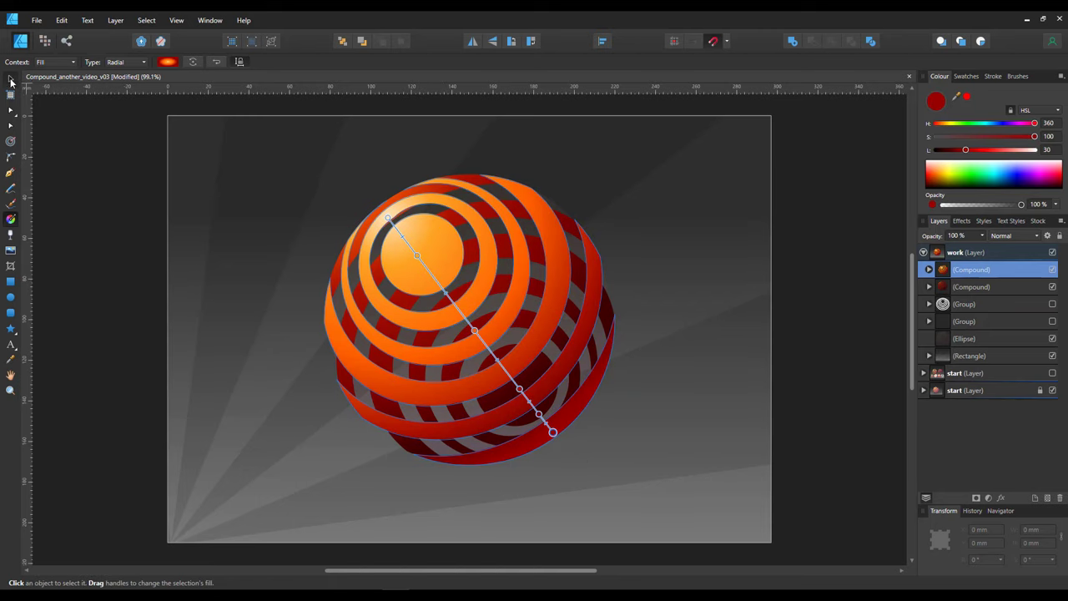
left_click(10, 78)
left_click(676, 362)
Apply a transparency gradient to the back compound, fading from the sphere's centre toward its lower right.
left_click(533, 361)
left_click(11, 234)
left_click_drag(453, 303, 586, 456)
left_click(10, 79)
left_click(83, 227)
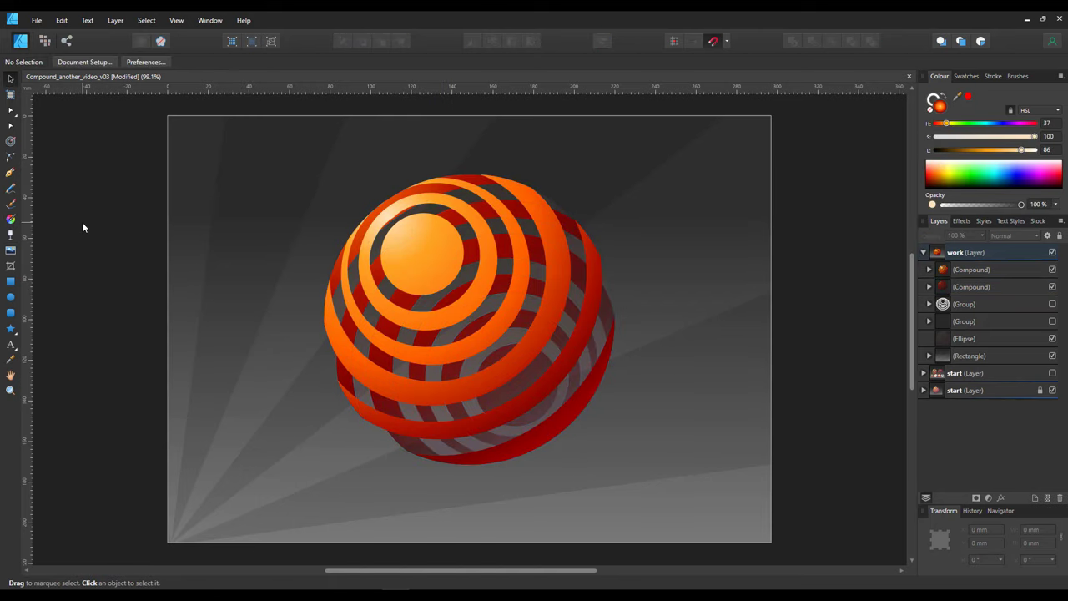
Duplicate both compounds, fill the copies with black, group them and place the group behind the sphere.
left_click(961, 271)
left_click(962, 288, "shift")
key("ctrl+j")
left_click_drag(1021, 150, 888, 148)
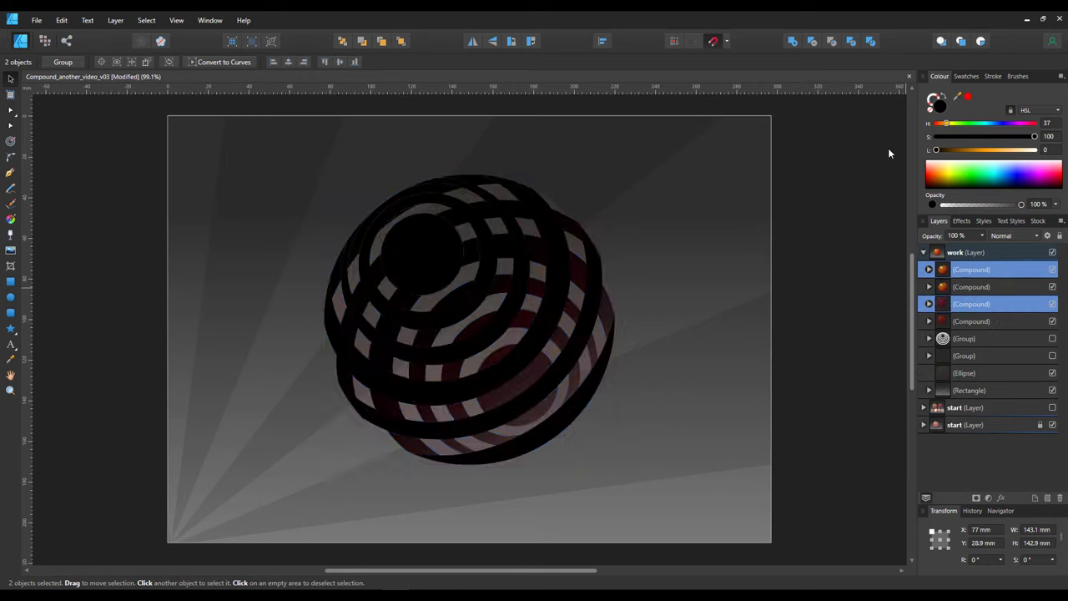
key("ctrl+g")
key("ctrl+bracketleft")
key("ctrl+bracketleft")
Flatten the black group to about 74 mm high, place it under the sphere as a shadow and widen it to about 257.5 mm.
left_click_drag(470, 557, 470, 235)
left_click_drag(508, 125, 548, 406)
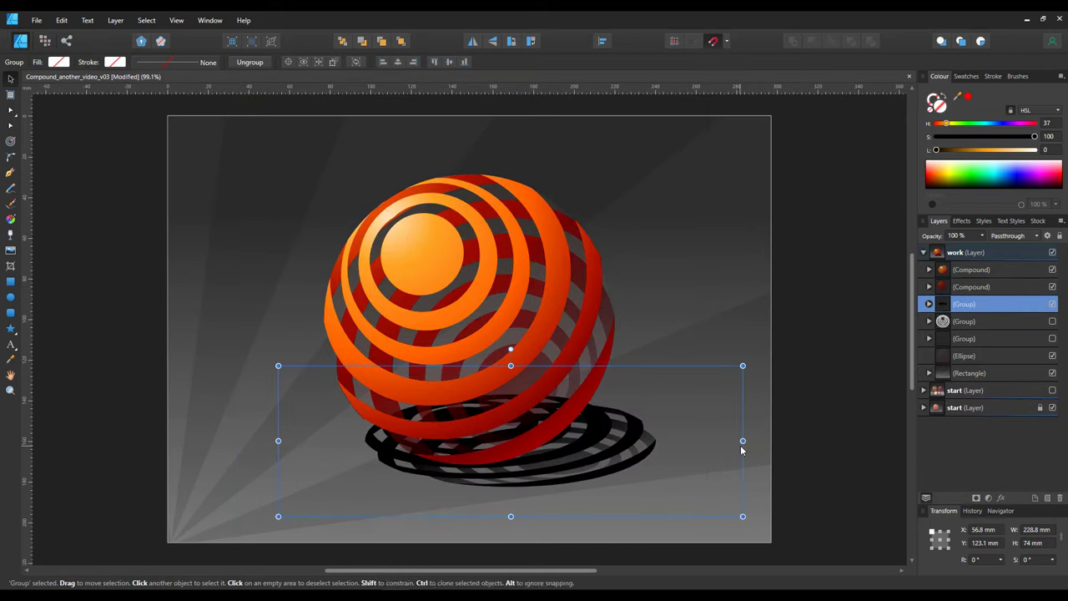
left_click_drag(741, 439, 798, 439)
Add a Gaussian Blur layer effect to soften the shadow group.
left_click(1001, 498)
left_click(372, 163)
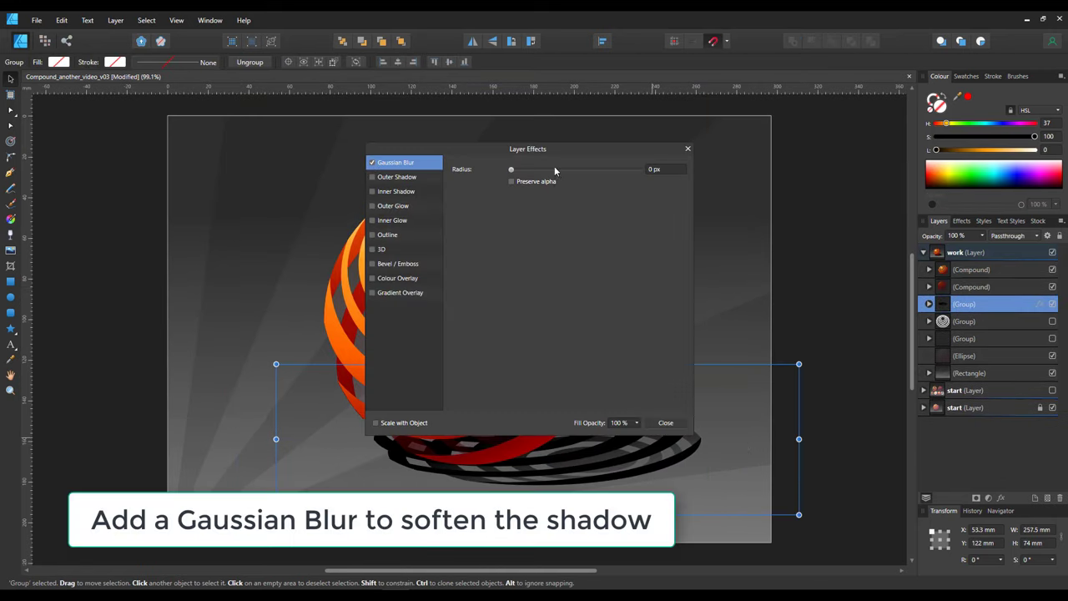
left_click_drag(555, 169, 560, 169)
left_click(688, 149)
Set the shadow group's blend mode to Multiply and its fill to brown with hue 28 and lightness 22.
left_click(1014, 236)
left_click(999, 289)
left_click_drag(1016, 124, 942, 126)
left_click_drag(936, 150, 959, 154)
Fade the shadow group with a transparency gradient at 60% layer opacity and nudge it slightly to the right.
left_click(10, 235)
left_click_drag(324, 428, 196, 422)
key("6")
key("v")
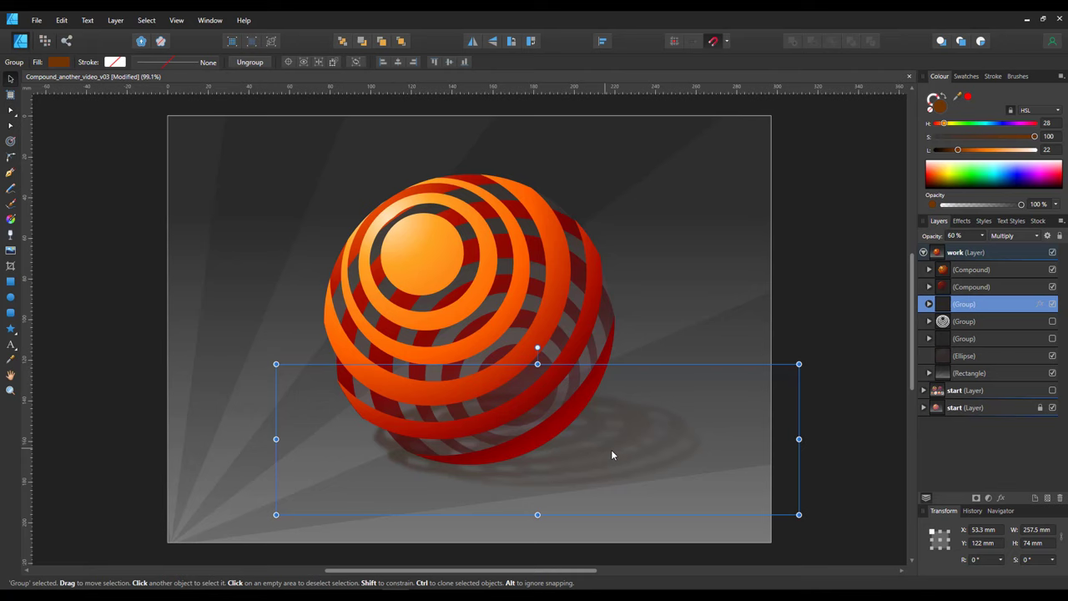
left_click_drag(601, 443, 608, 442)
Add an Inner Bevel / Emboss effect to the front compound with a 12.2 px radius and 0% shadow opacity.
left_click(976, 269)
left_click(1001, 498)
left_click(480, 268)
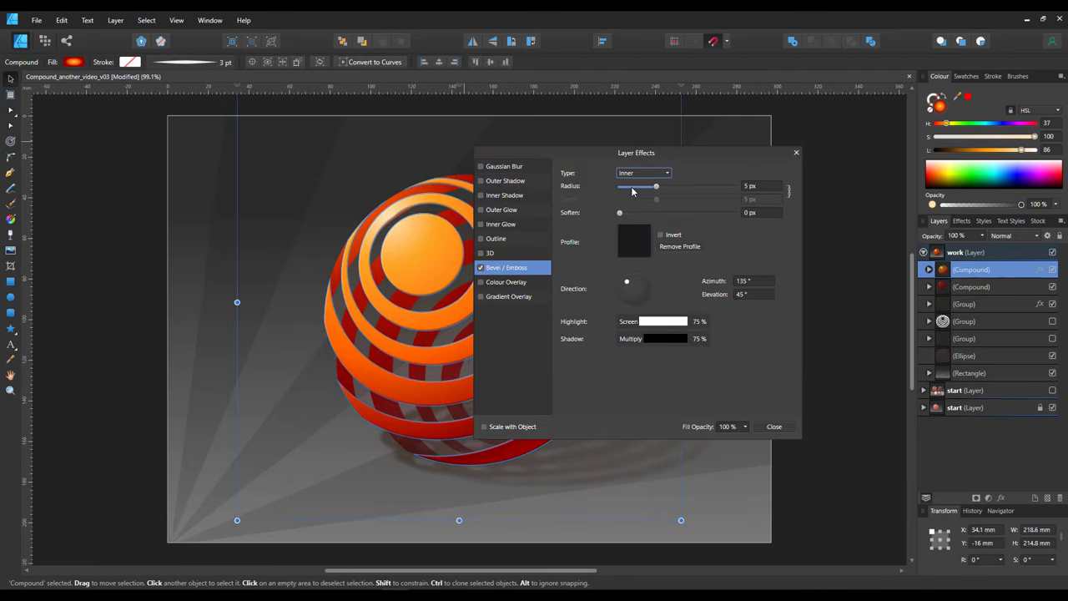
left_click(670, 340)
left_click_drag(630, 389, 493, 389)
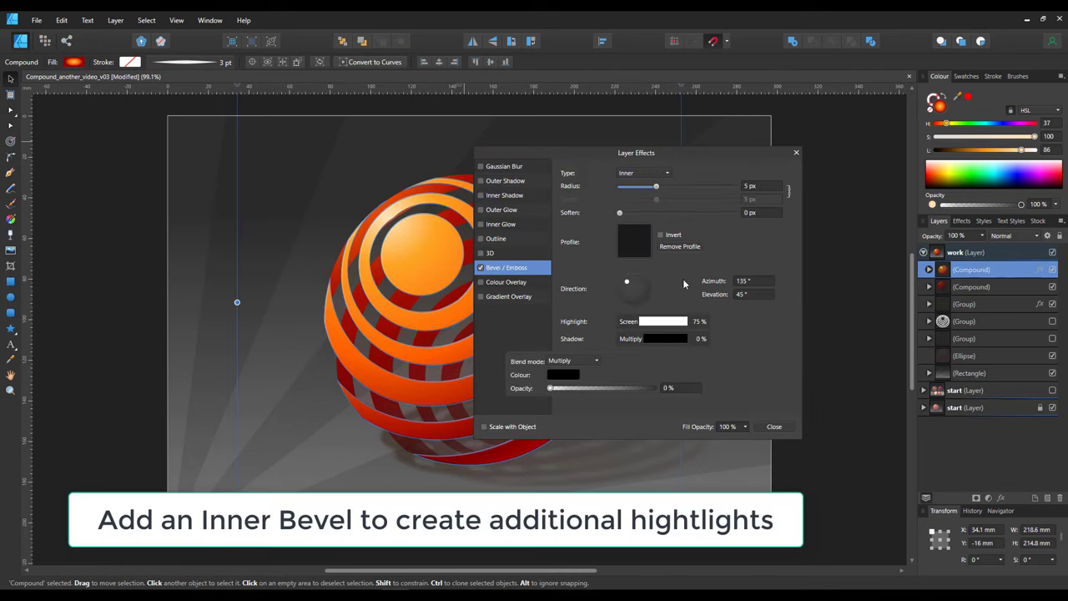
left_click_drag(656, 185, 672, 186)
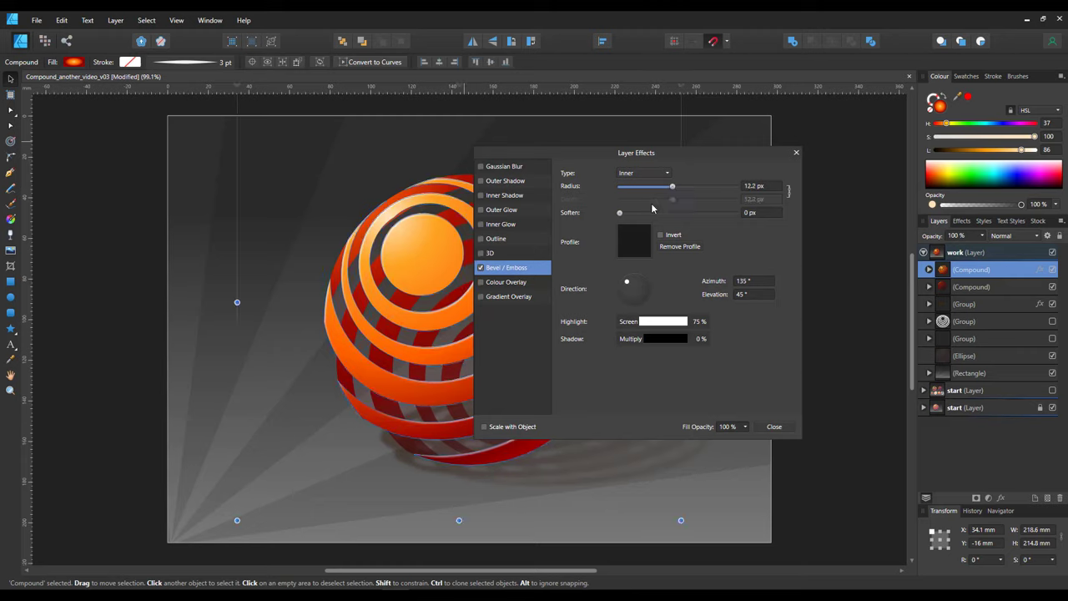
Set the bevel's highlight opacity to 50%, close the layer effects and deselect the compound.
left_click(673, 324)
left_click_drag(628, 371, 597, 371)
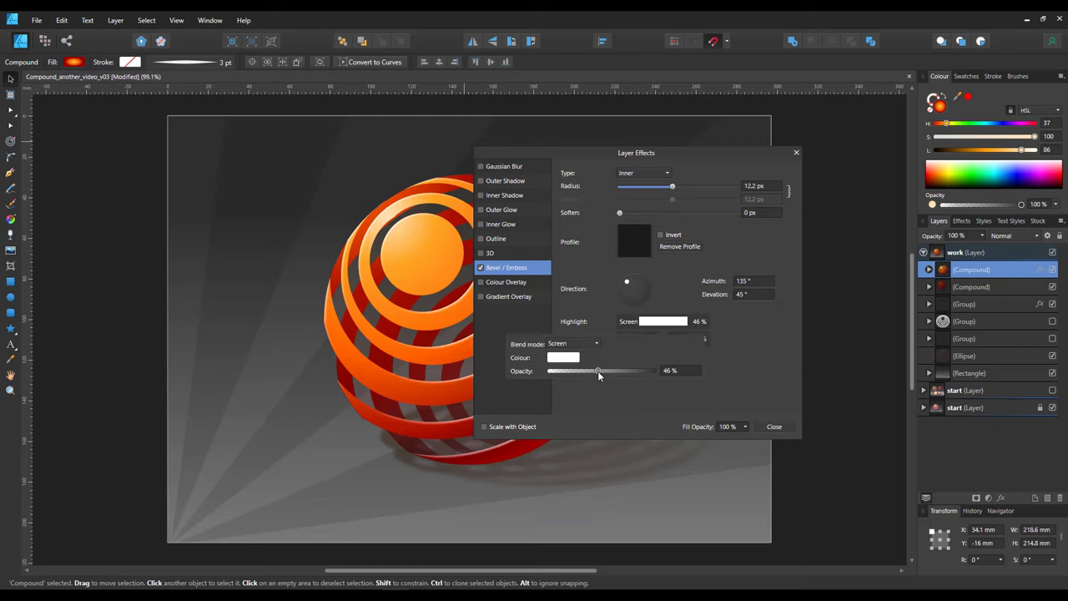
left_click(680, 369)
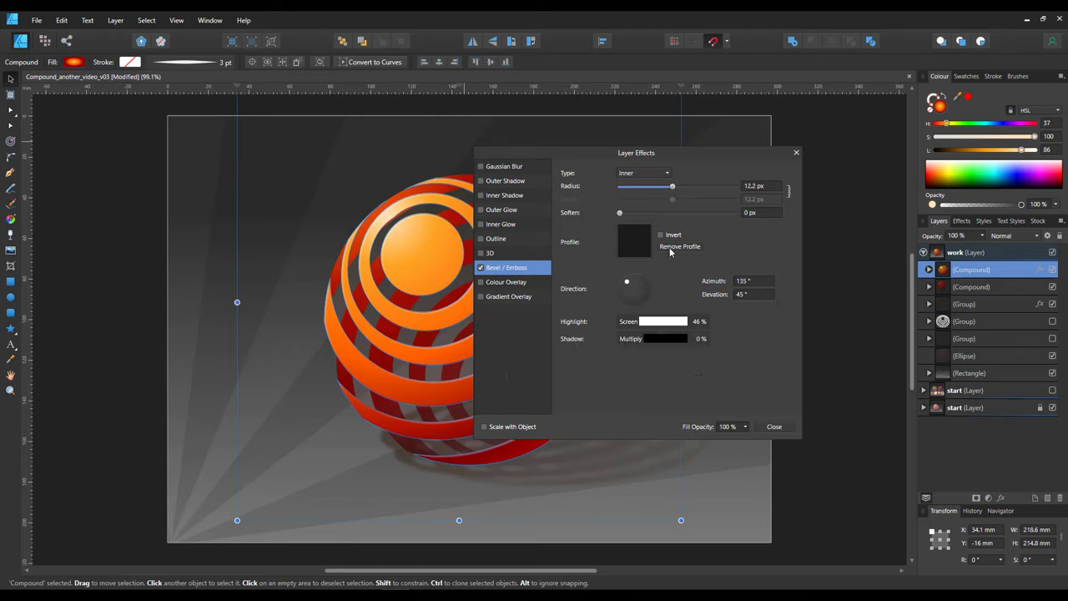
left_click(694, 322)
left_click(680, 369)
type("50")
key("Return")
left_click(774, 426)
left_click(796, 427)
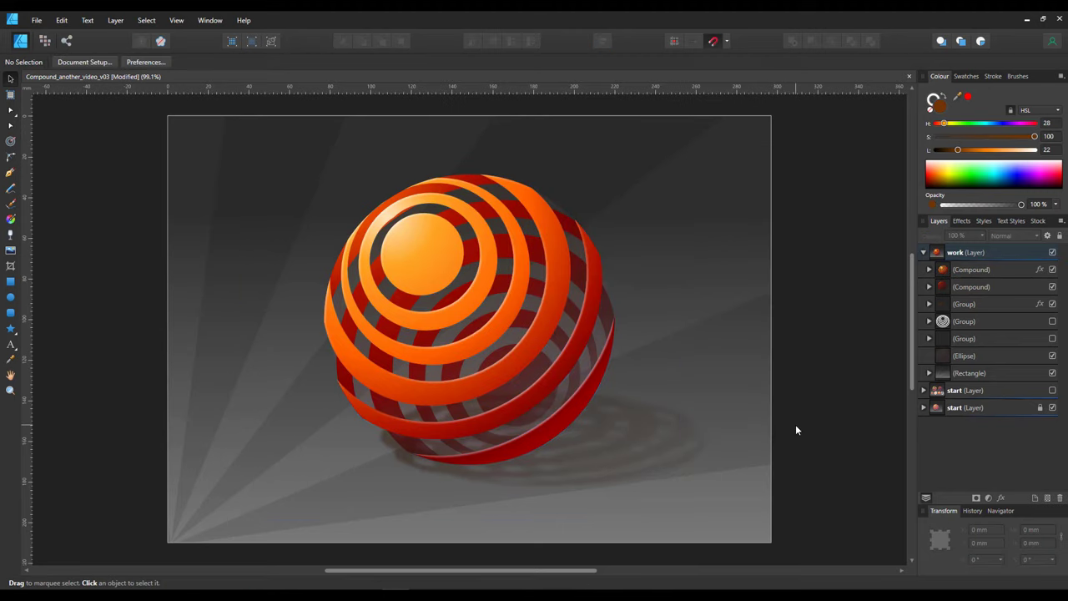